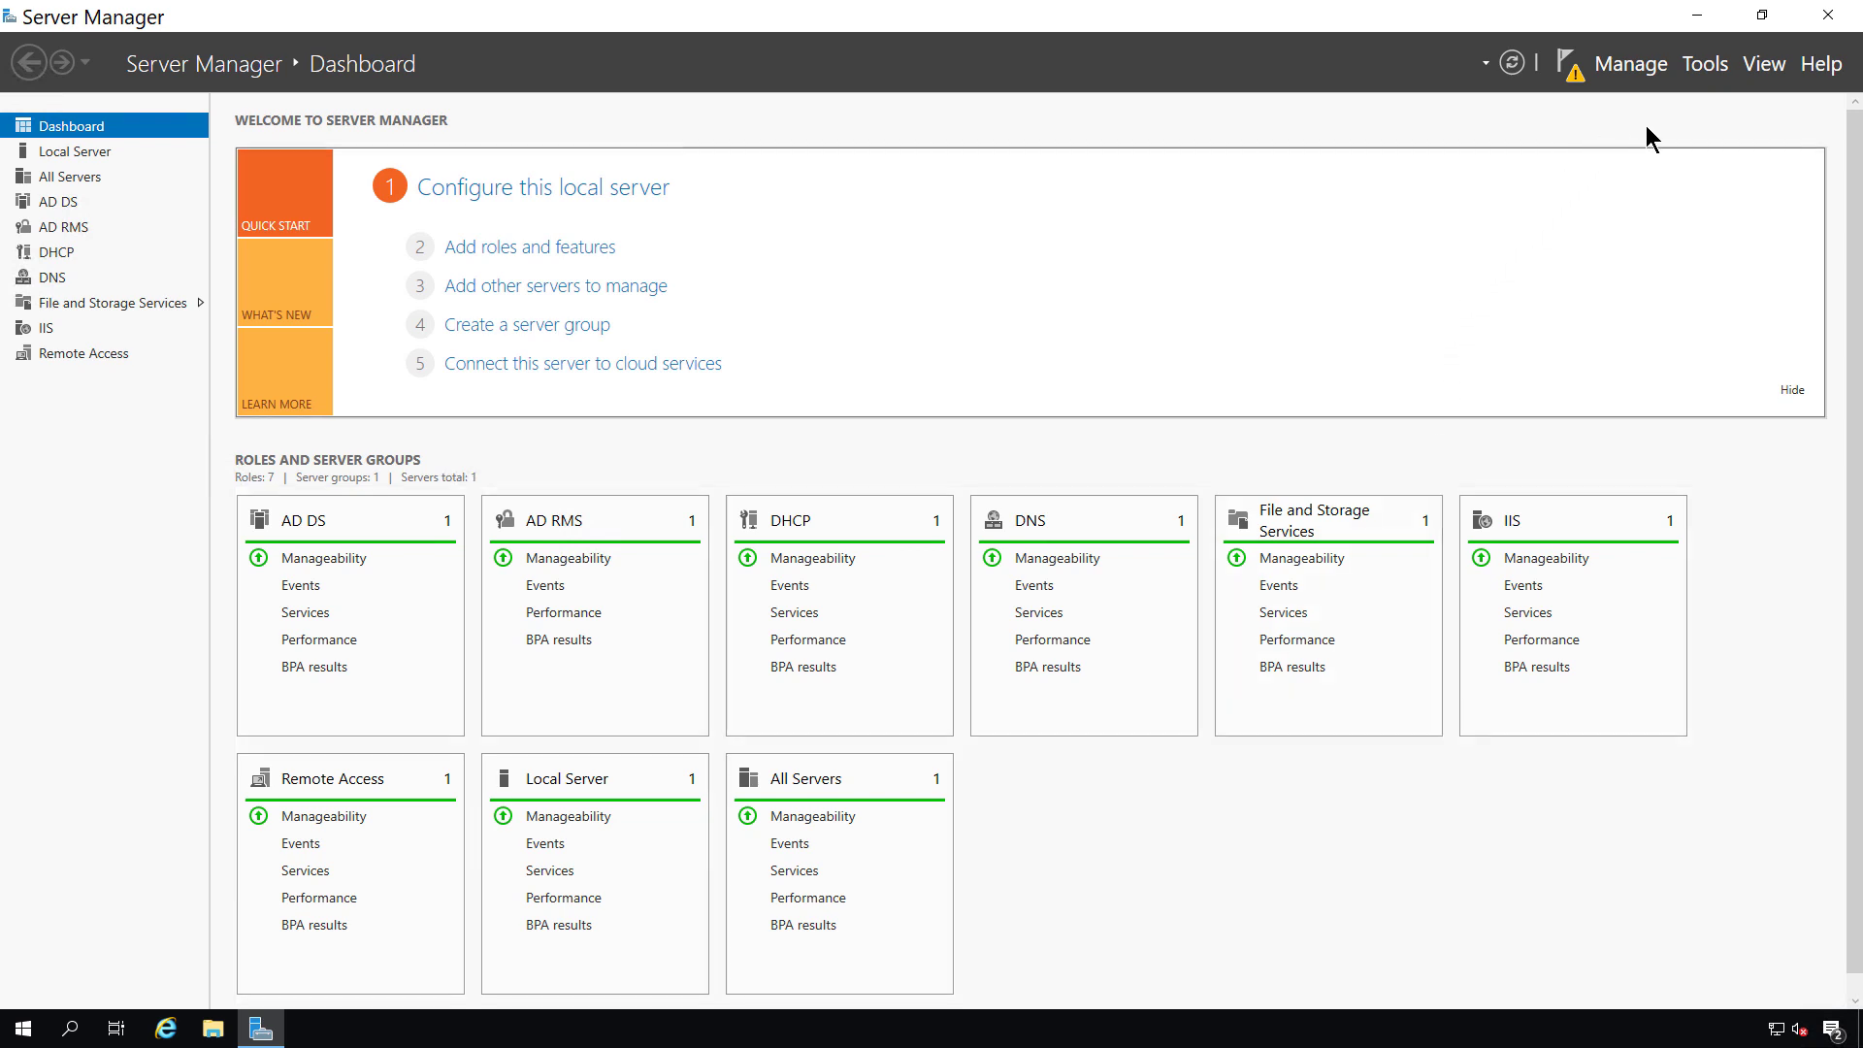
- Open Server Manager's Tools menu to reach Active Directory Domains and Trusts
left_click(1705, 65)
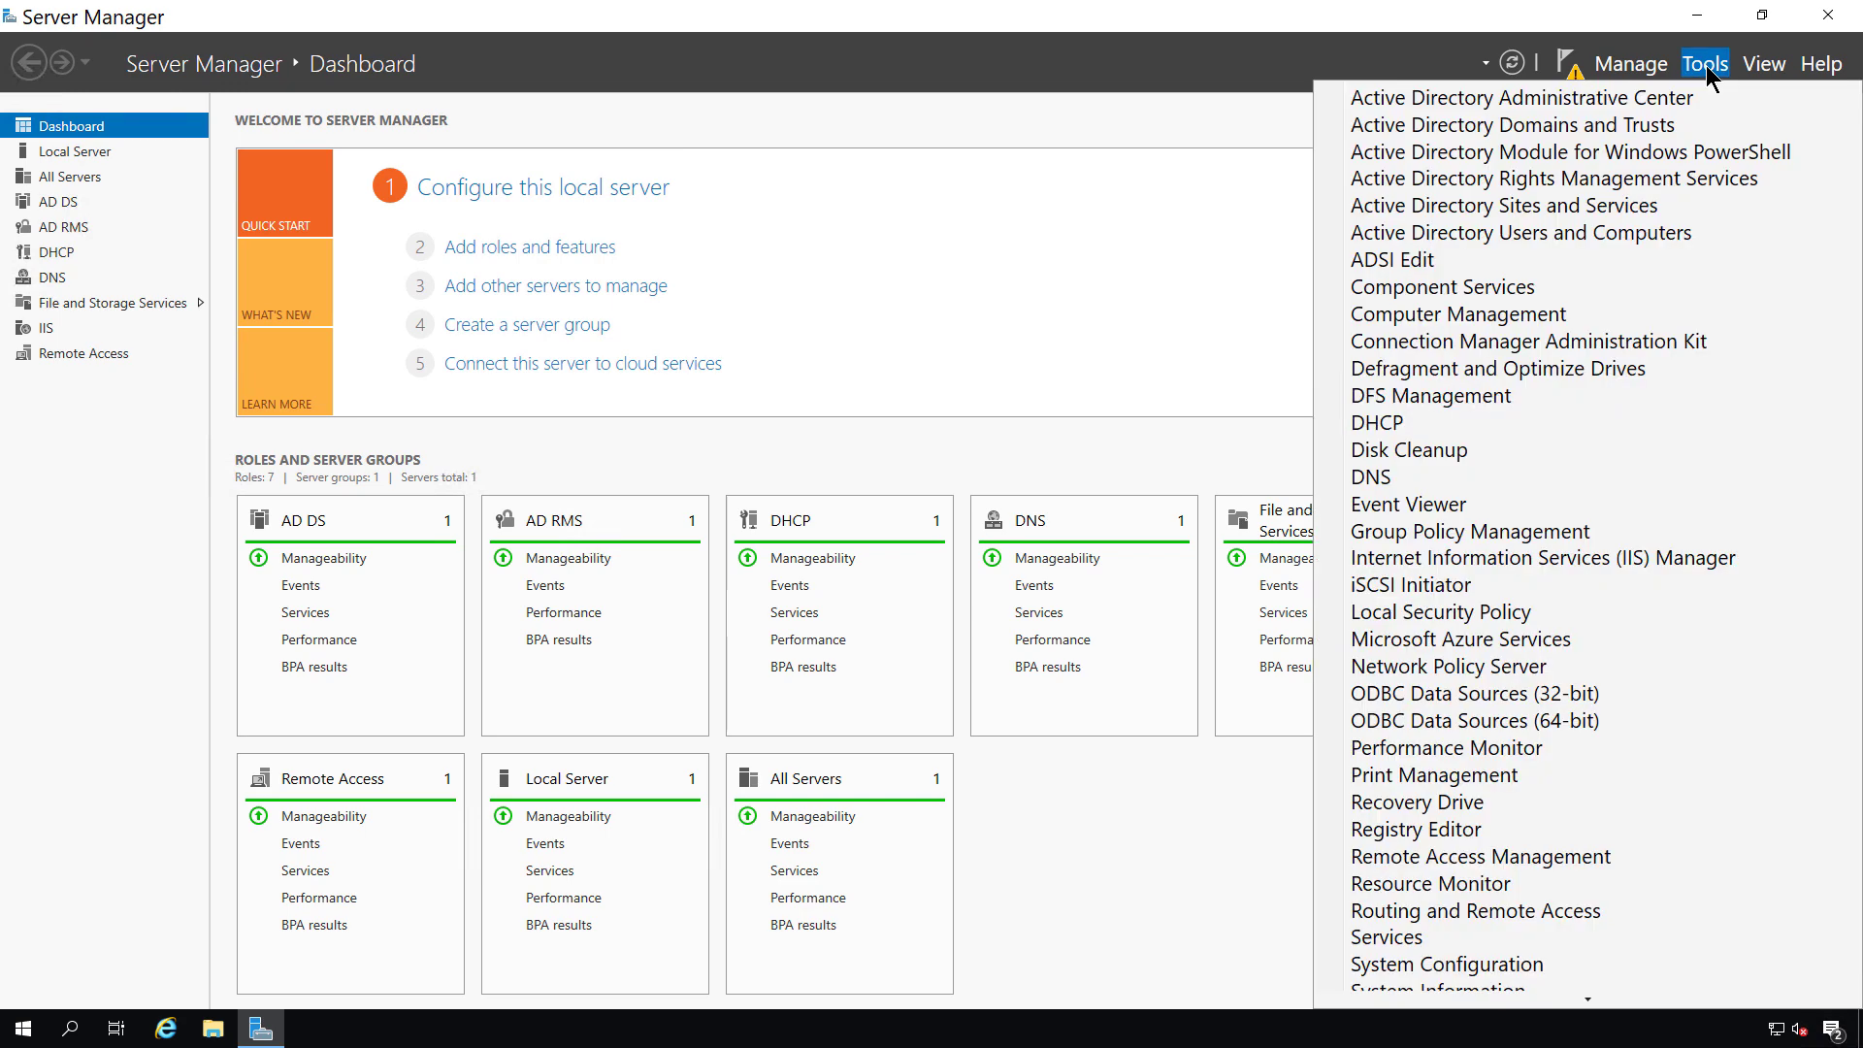
- Launch Domains and Trusts maximized with a wider tree pane, then select Ascend.int and the root node
left_click(1640, 122)
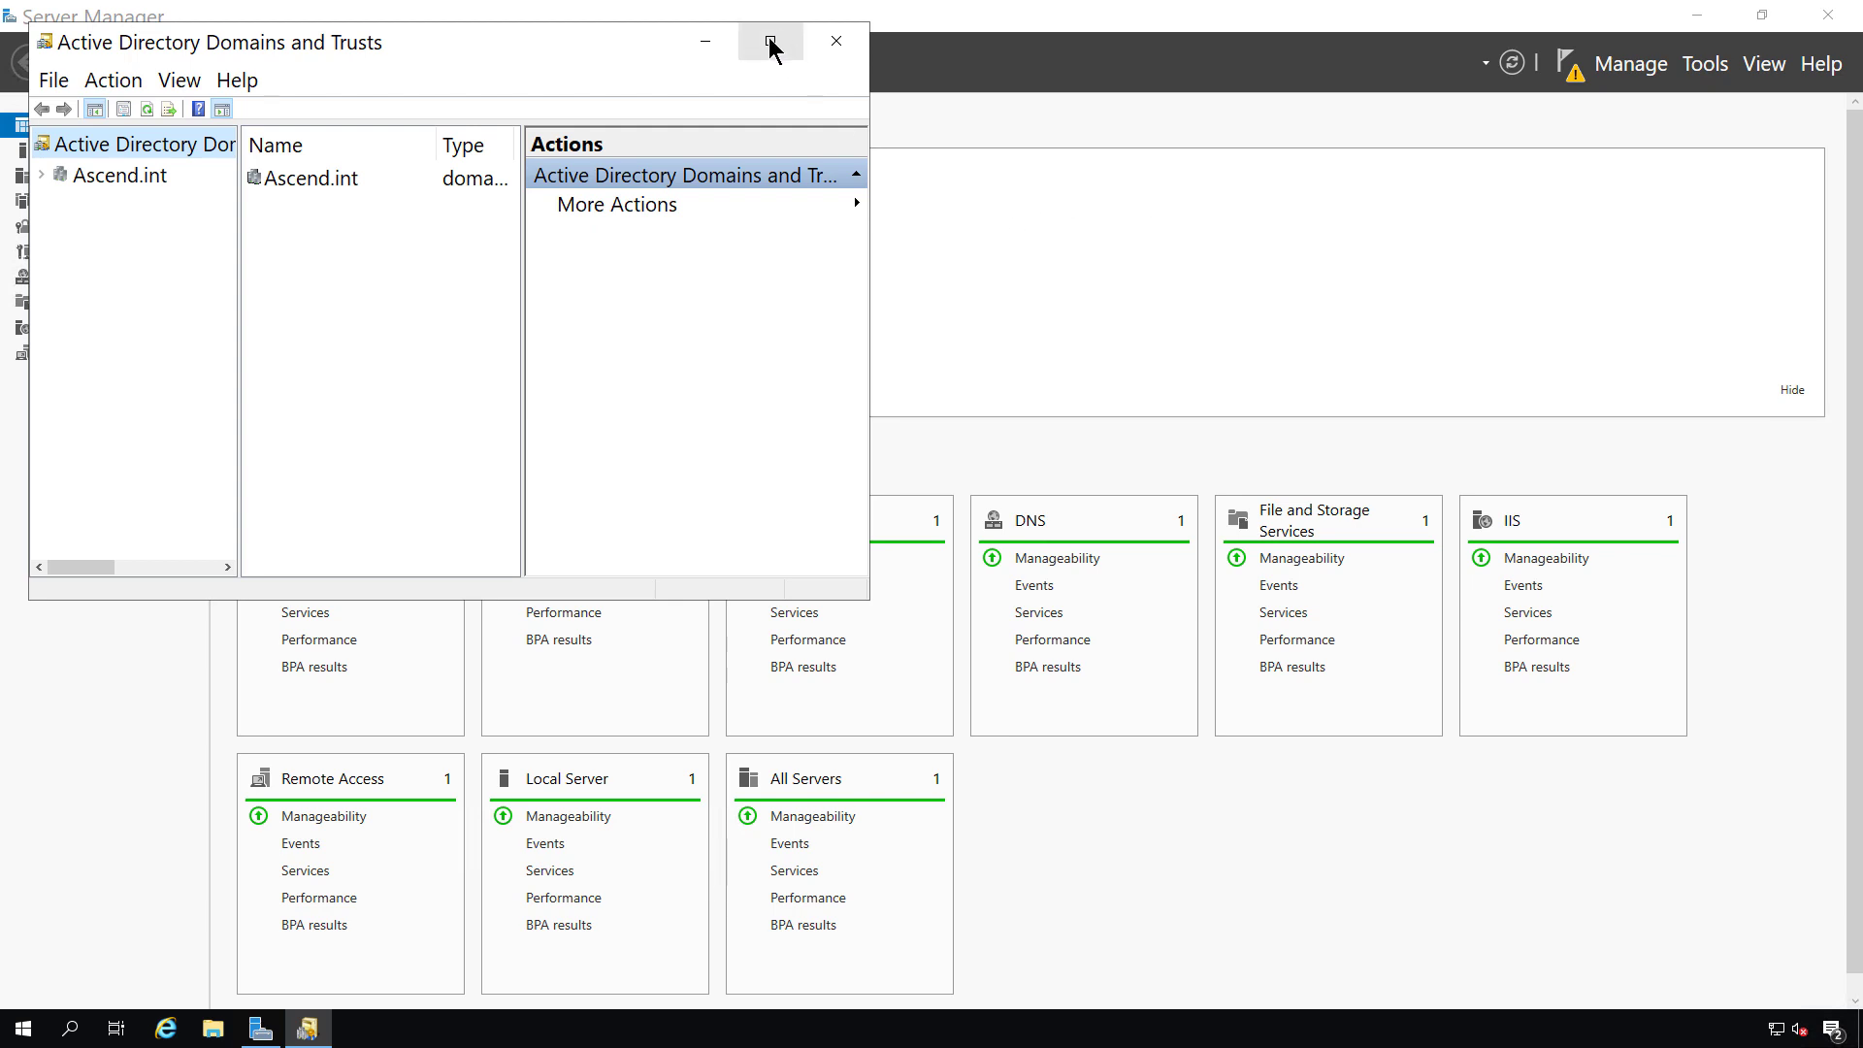
left_click(771, 44)
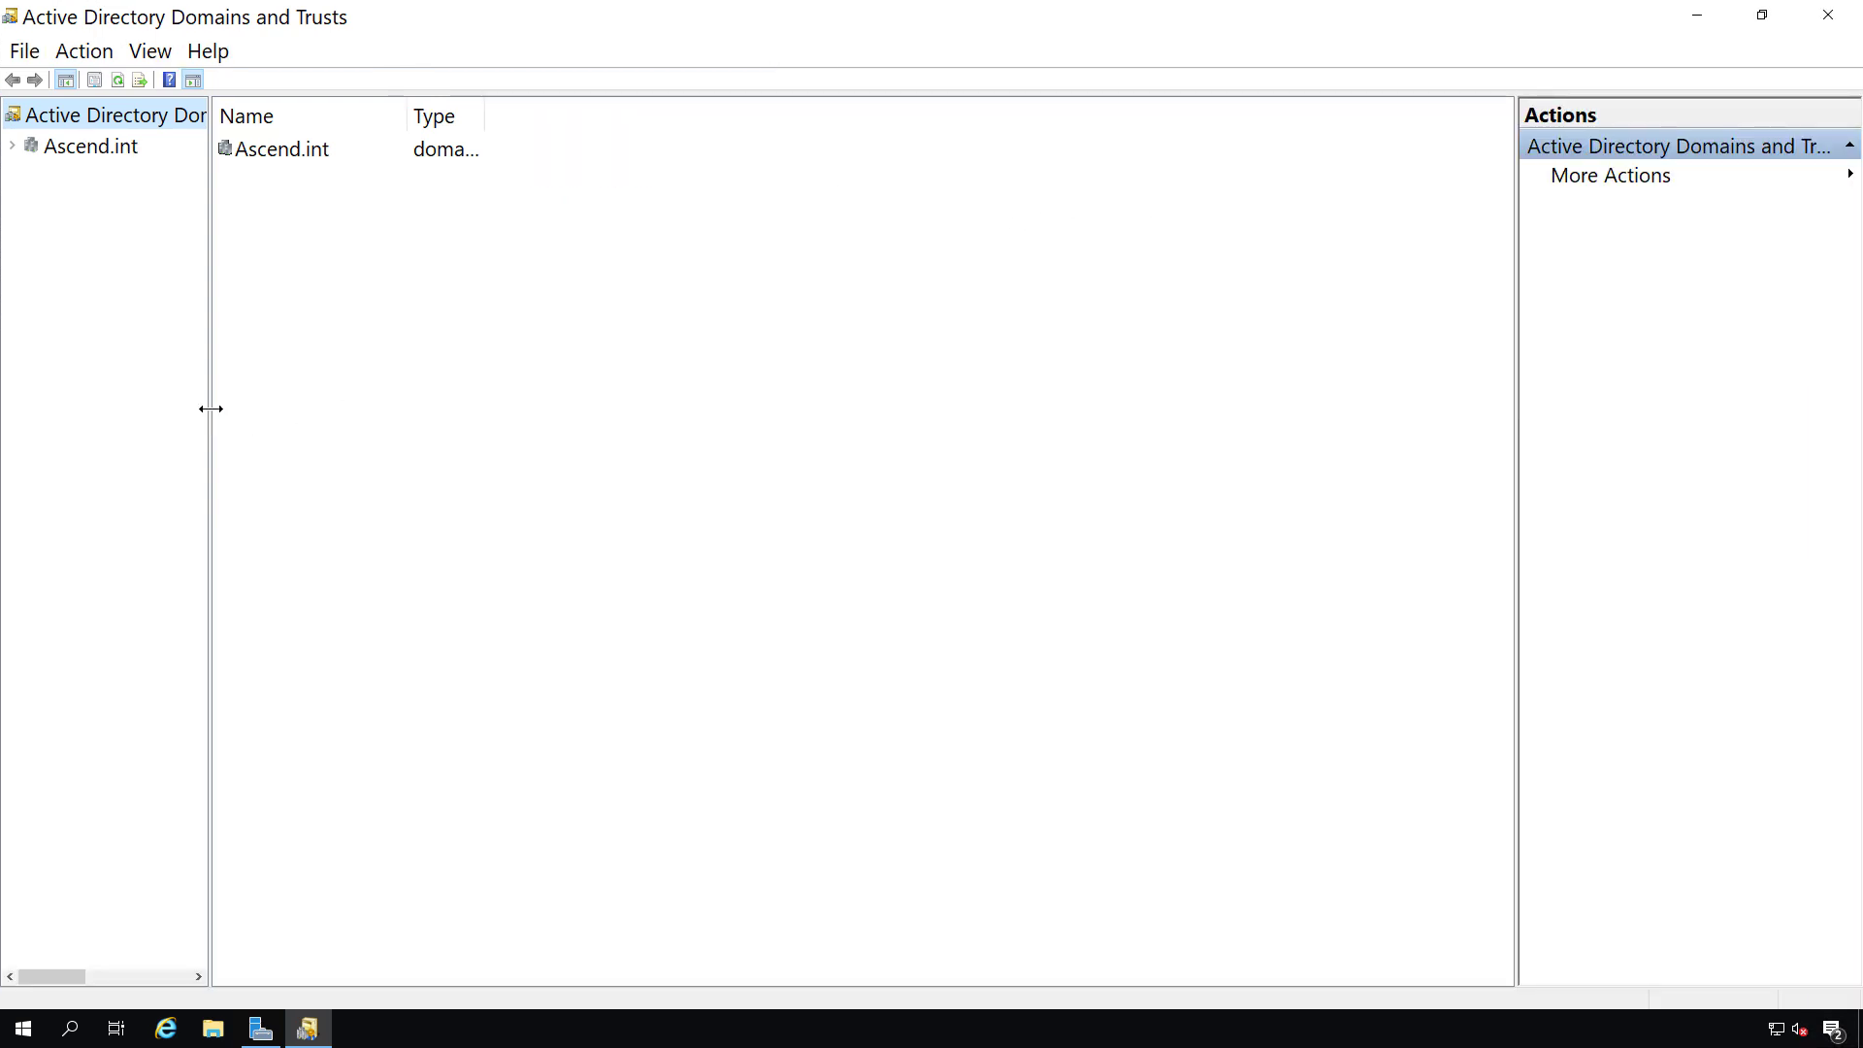
left_click_drag(208, 408, 269, 411)
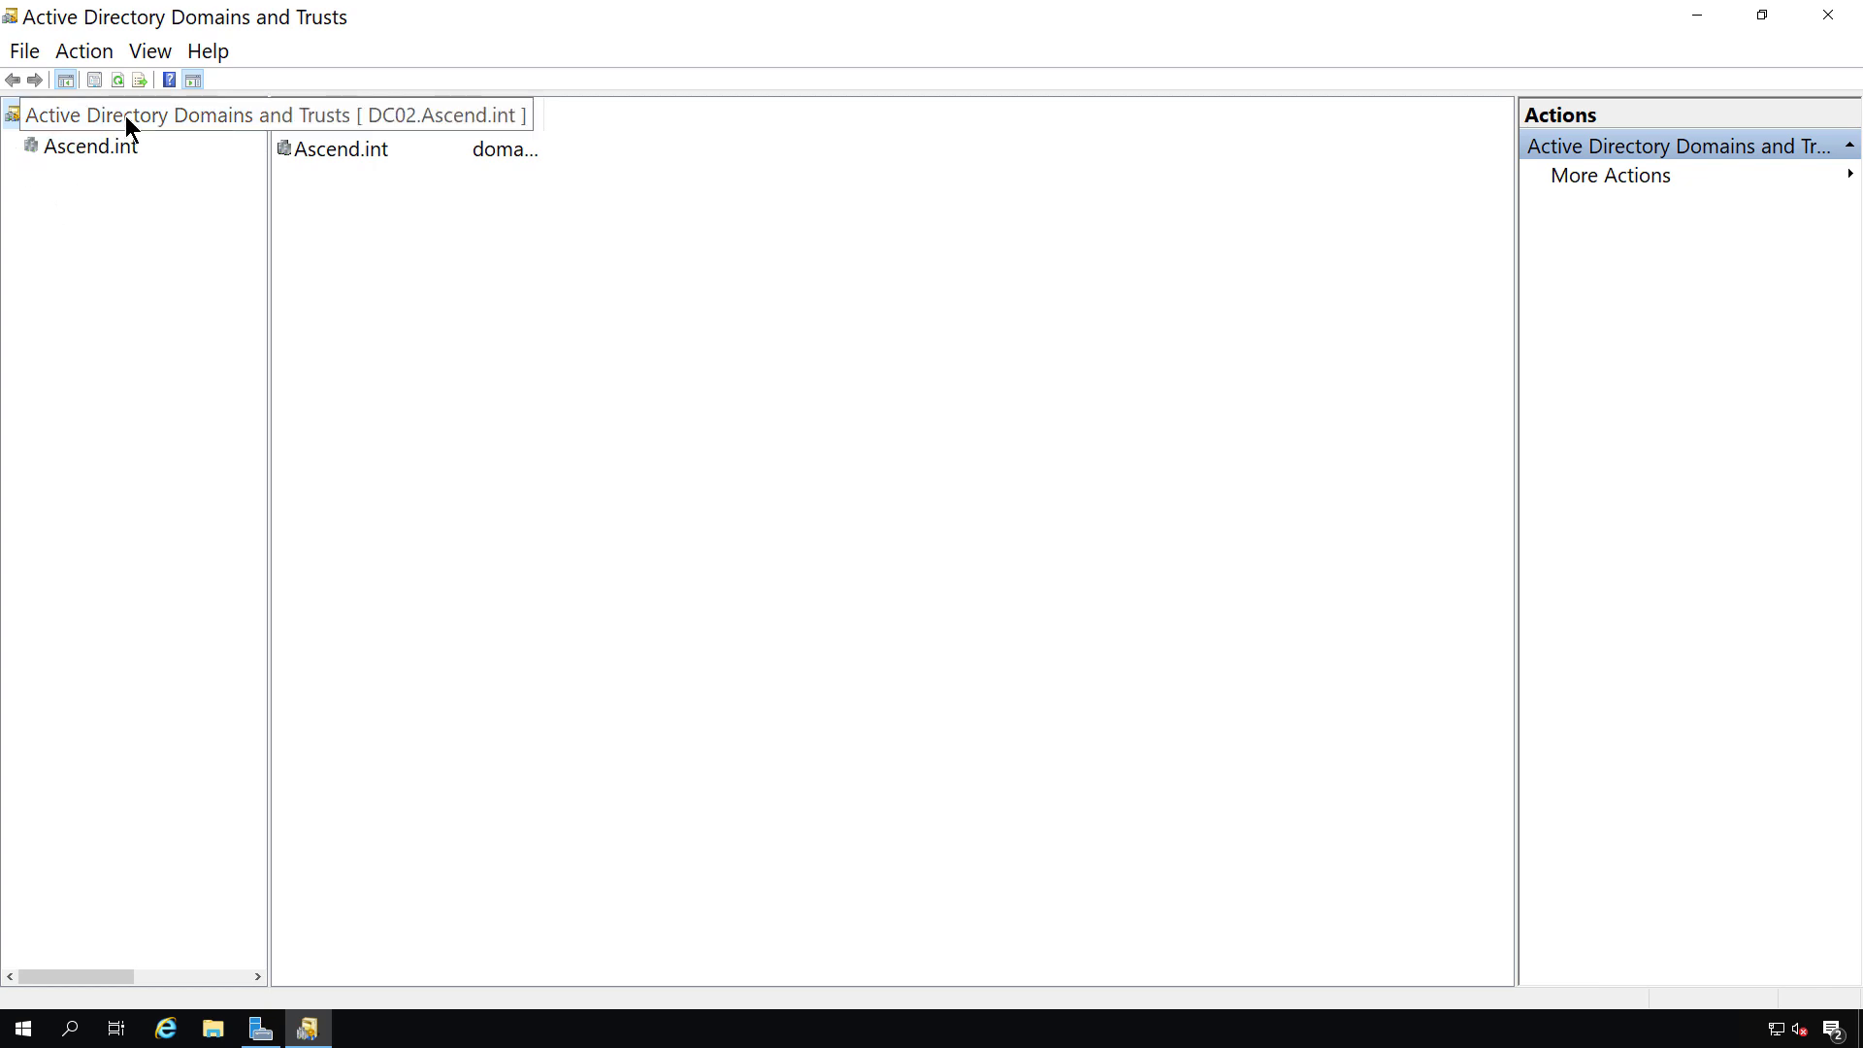
left_click(95, 149)
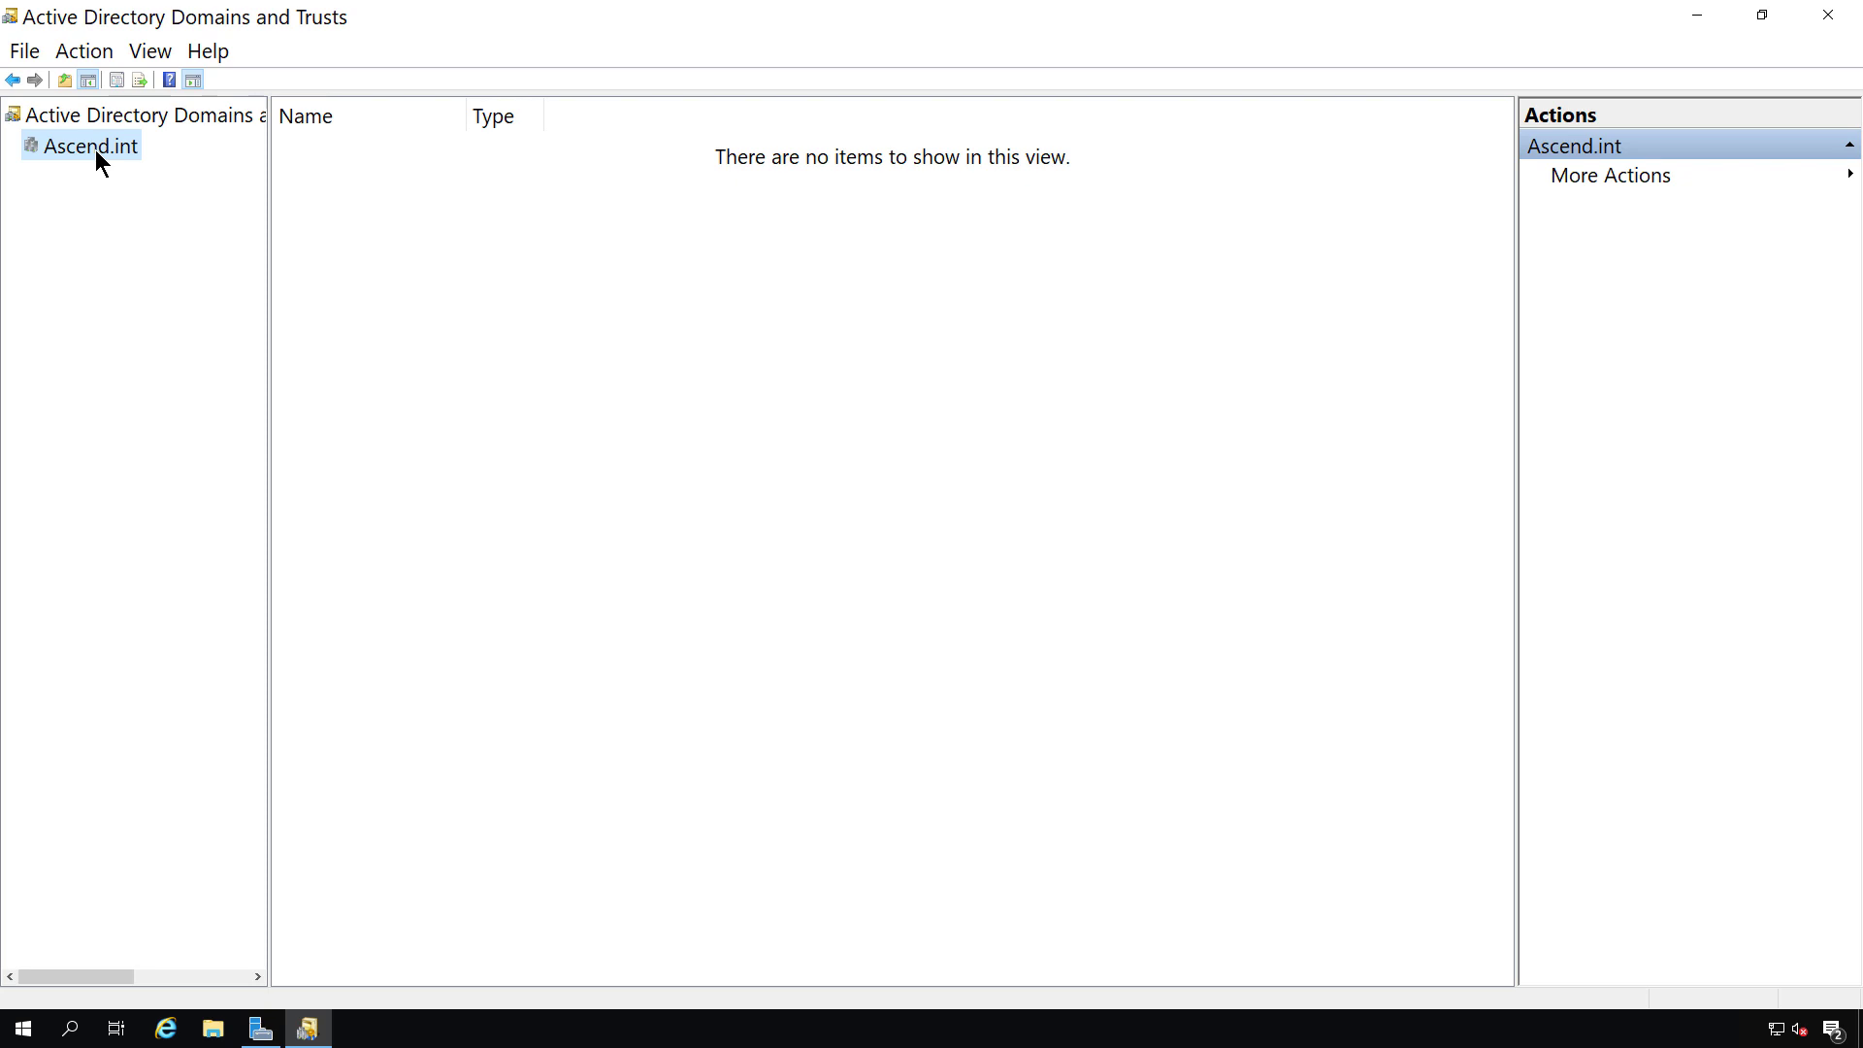
left_click(126, 115)
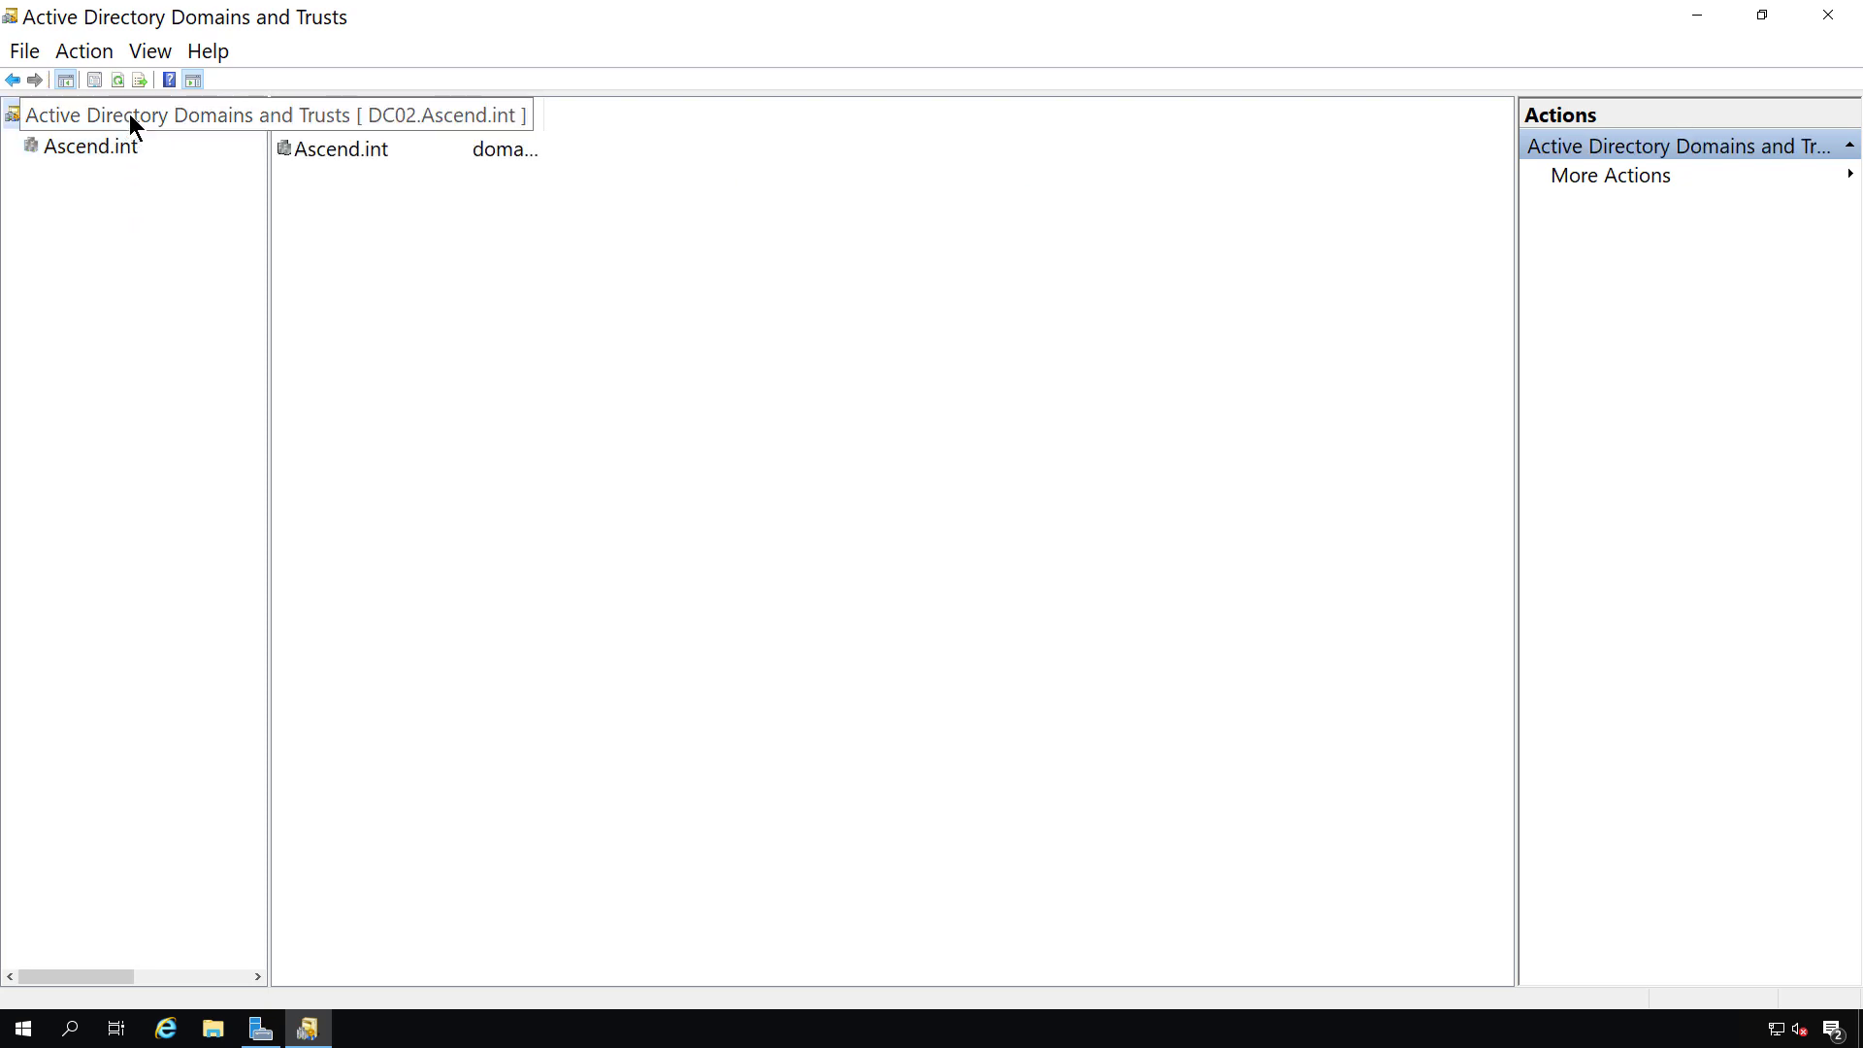
right_click(130, 113)
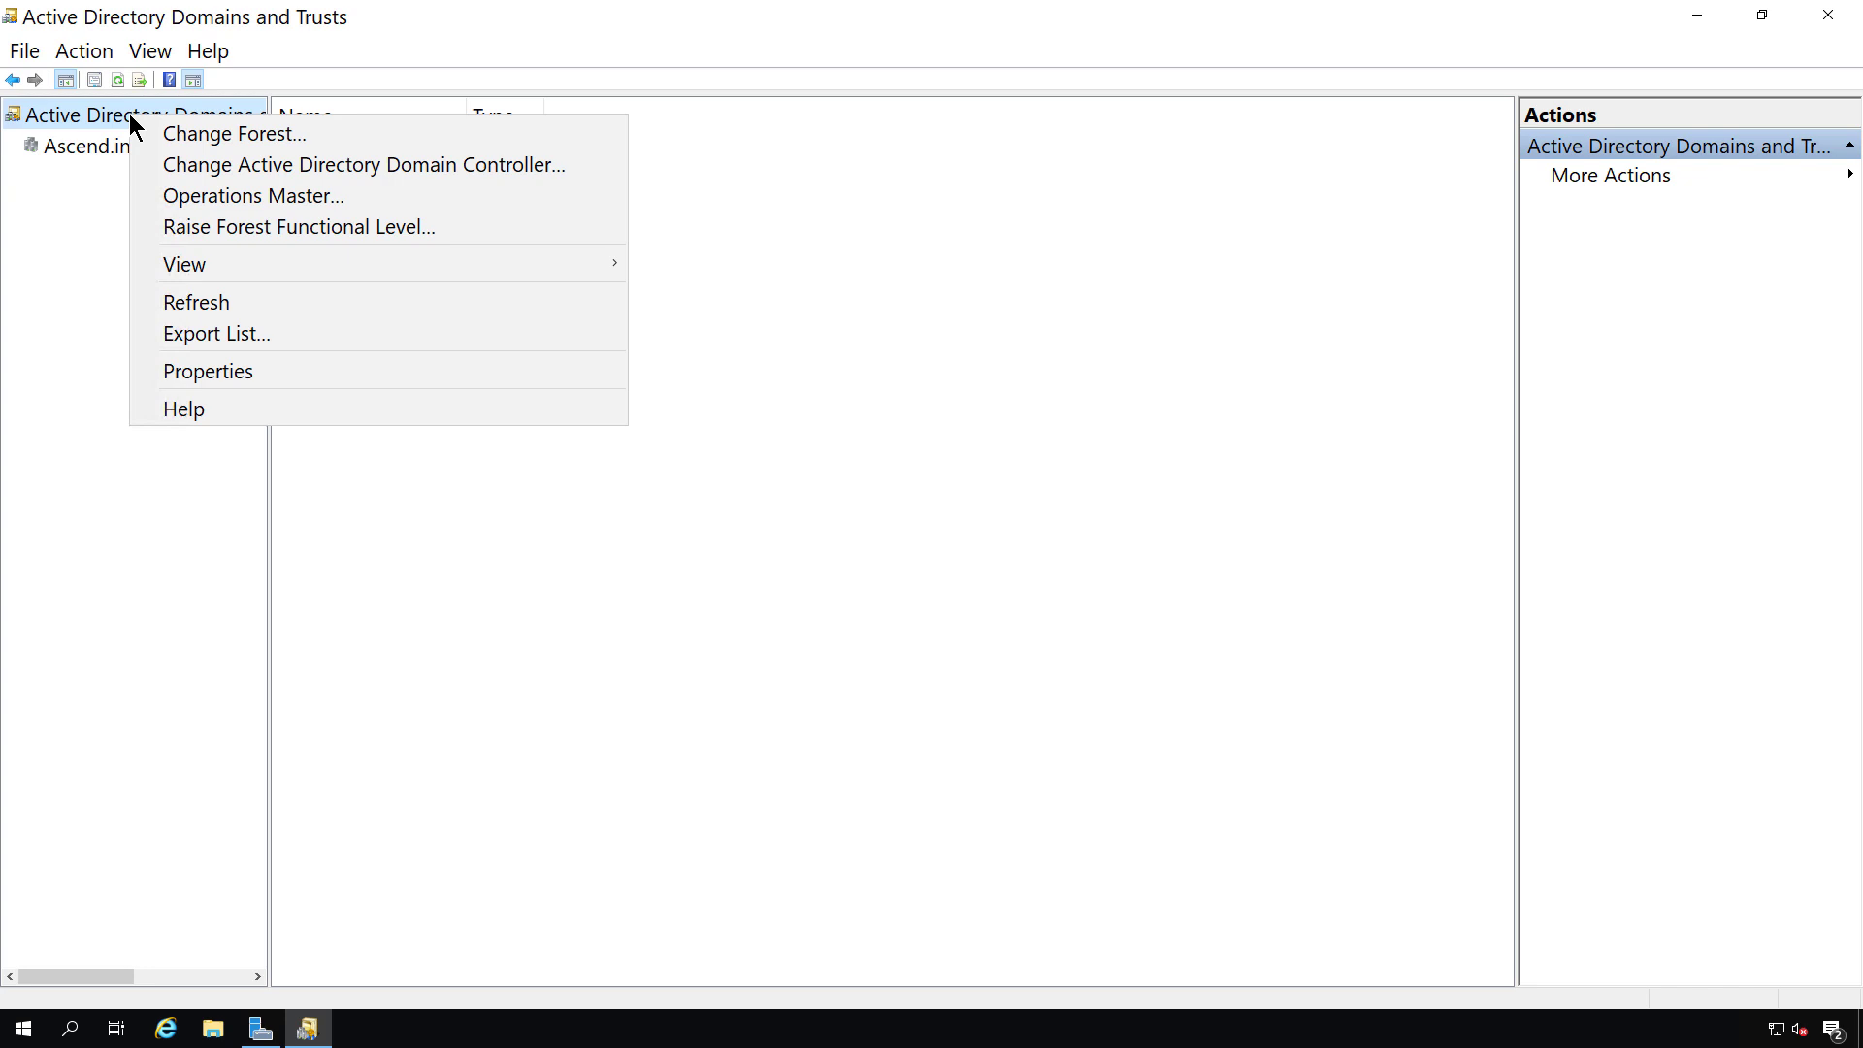
left_click(227, 227)
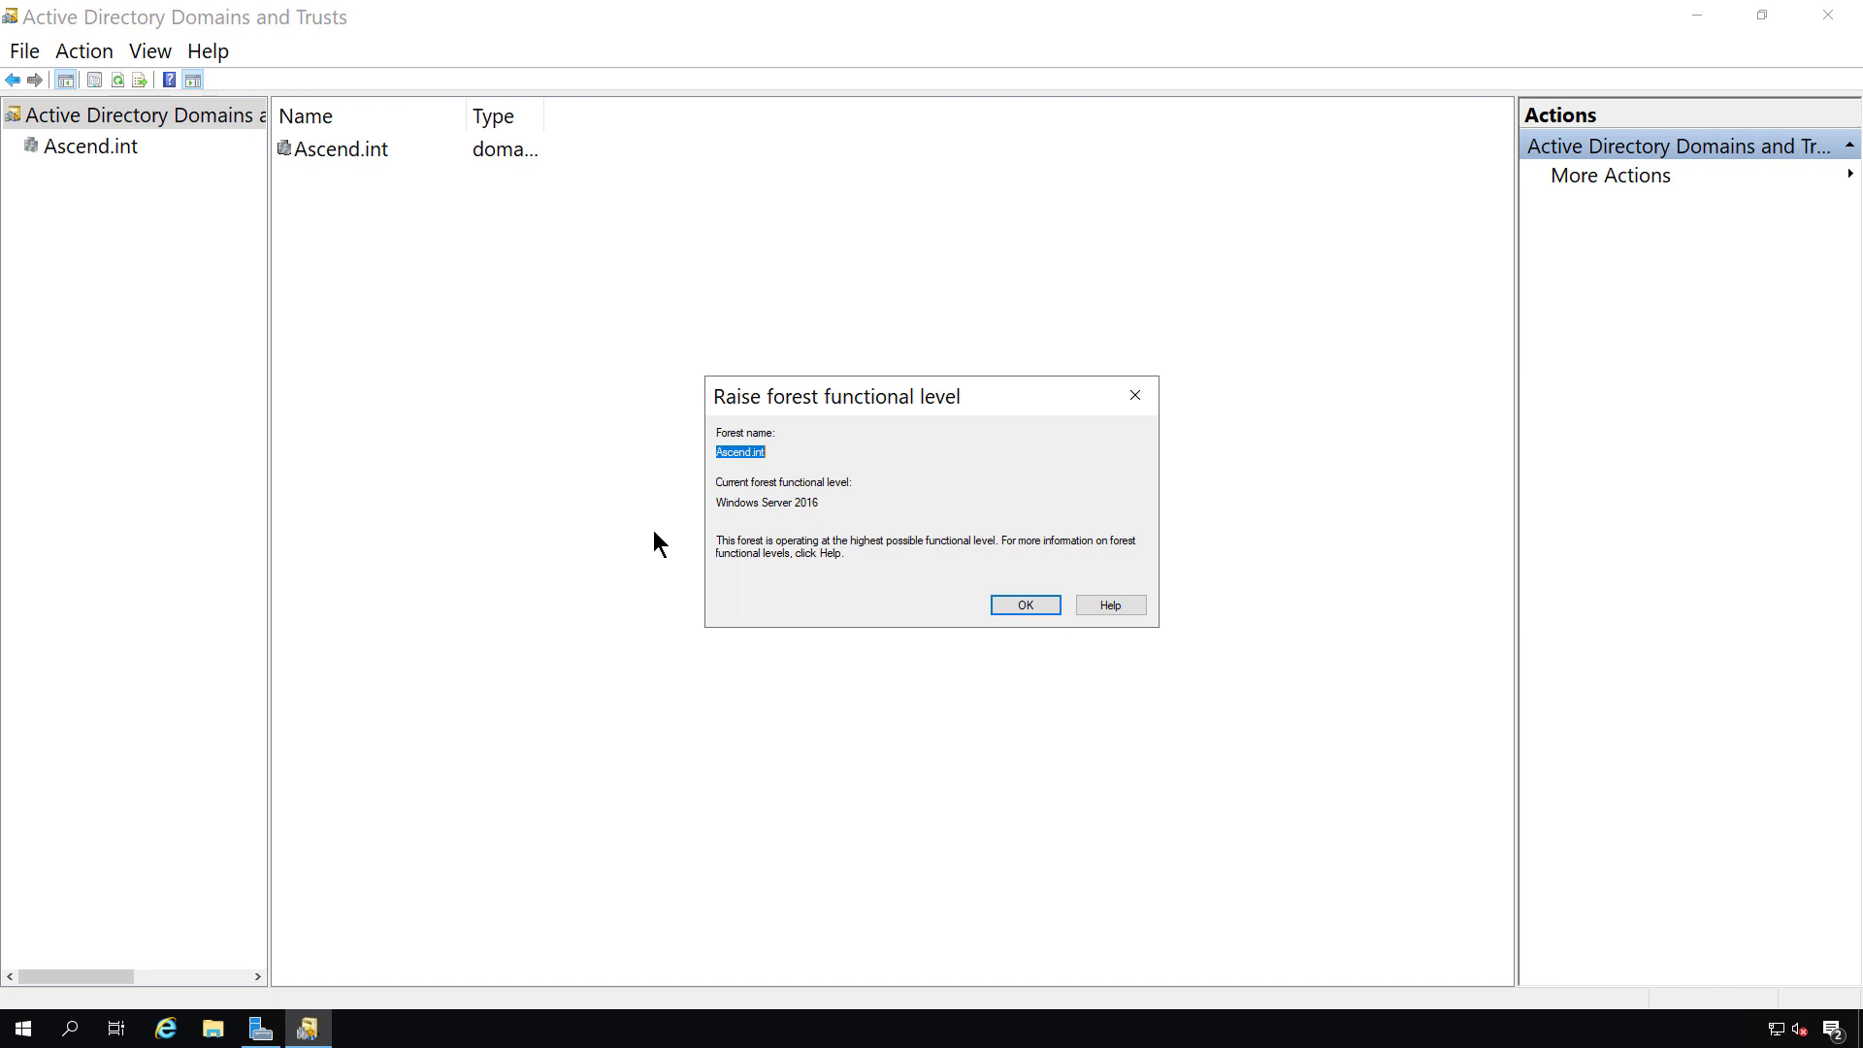
left_click(1027, 605)
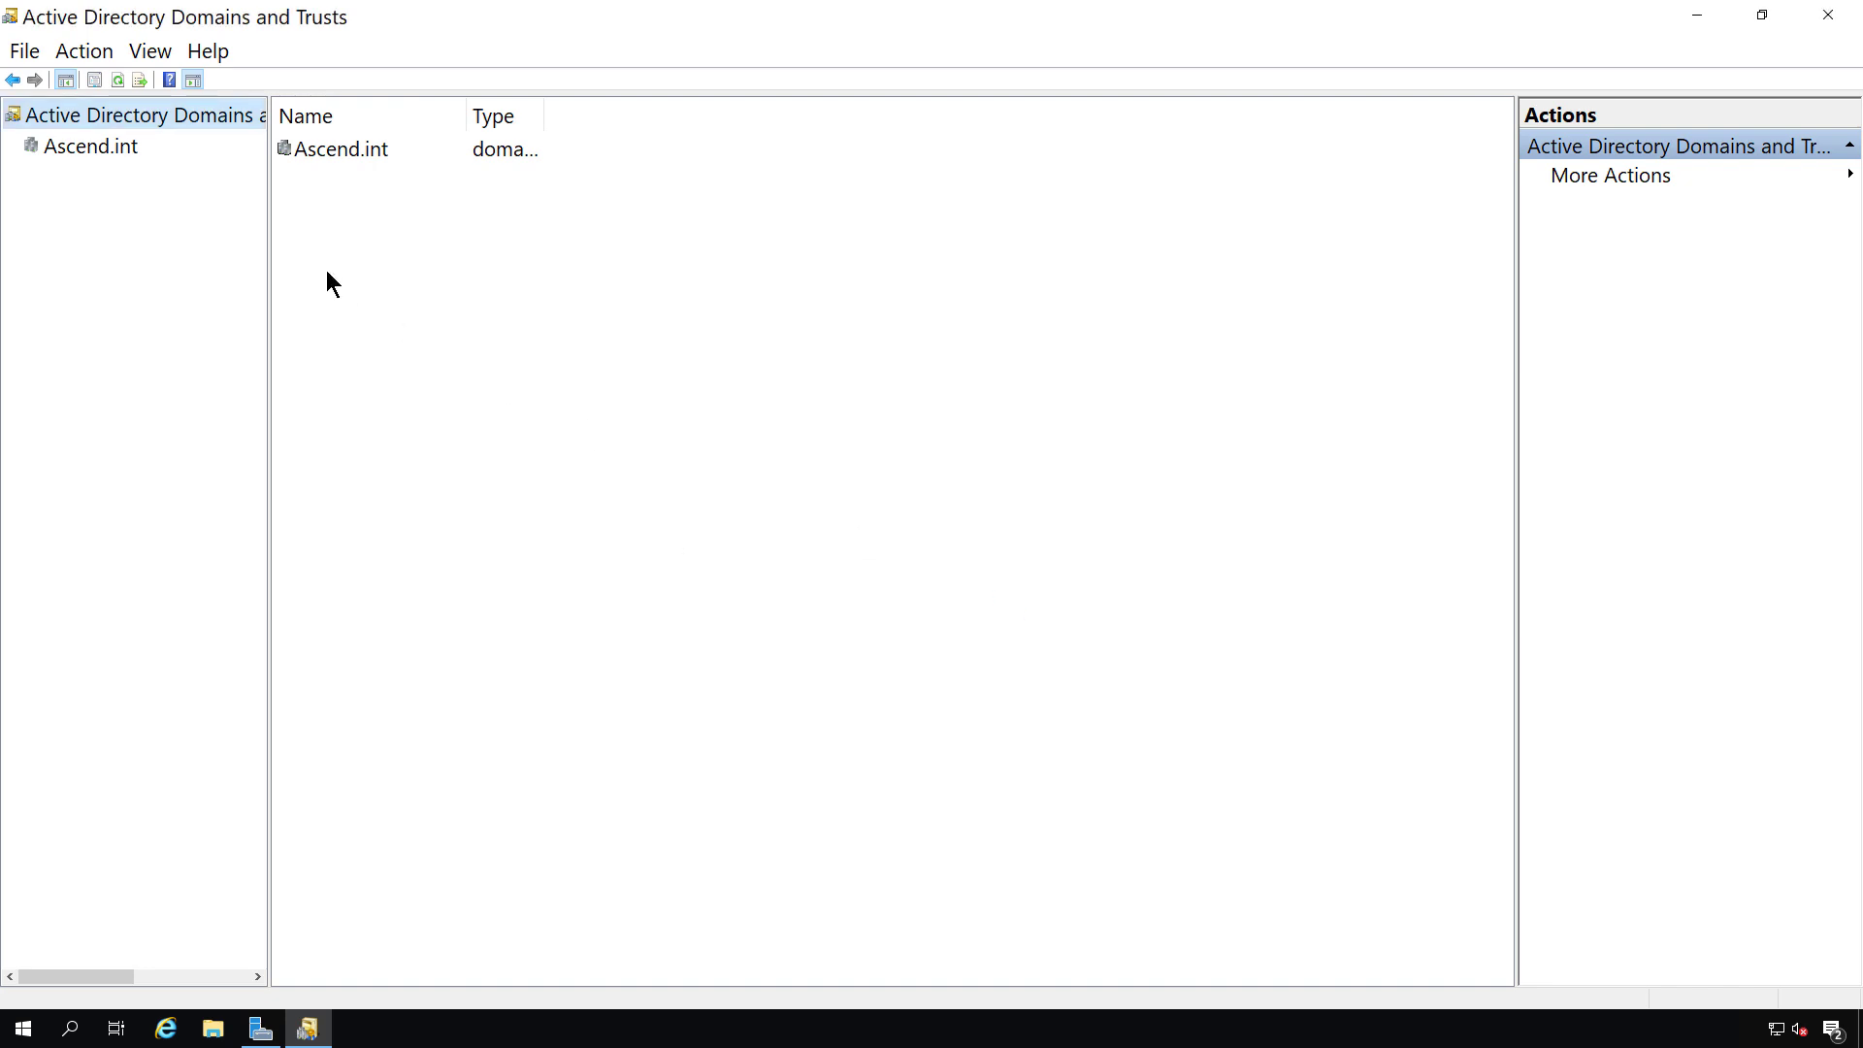
left_click(97, 147)
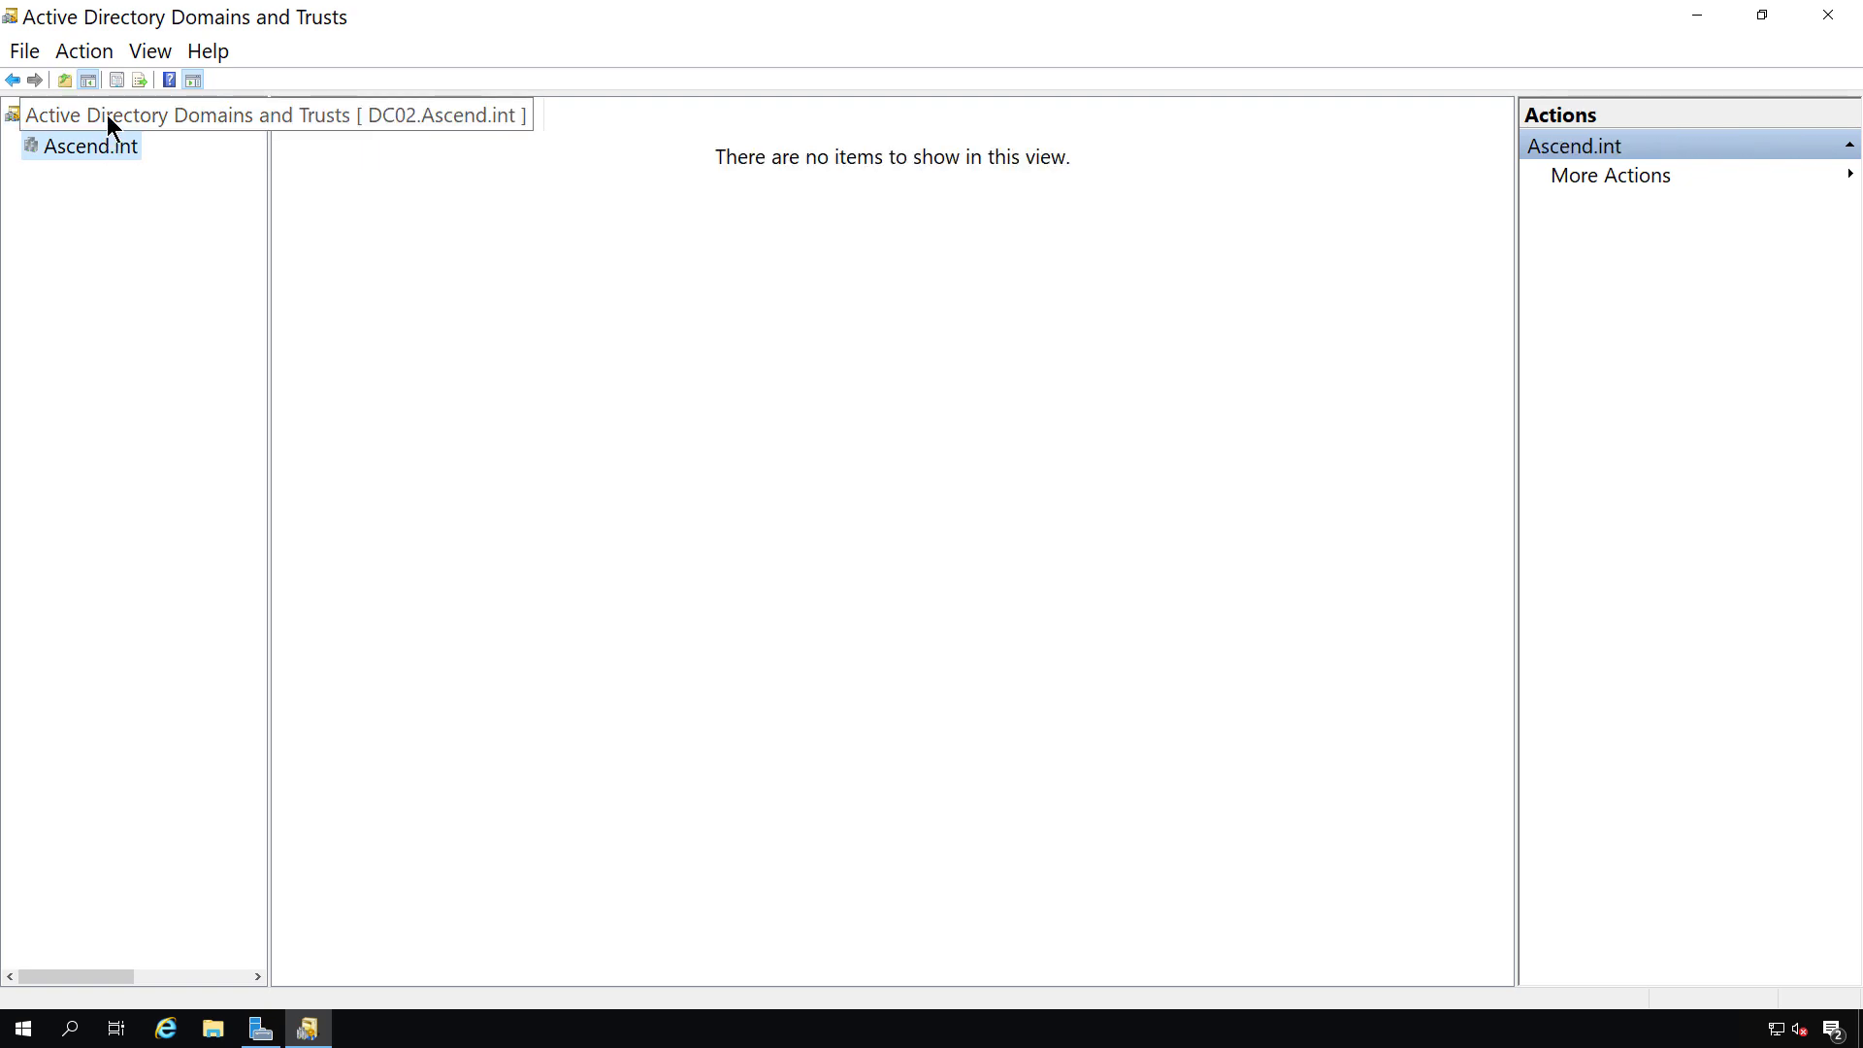
left_click(107, 115)
left_click(99, 142)
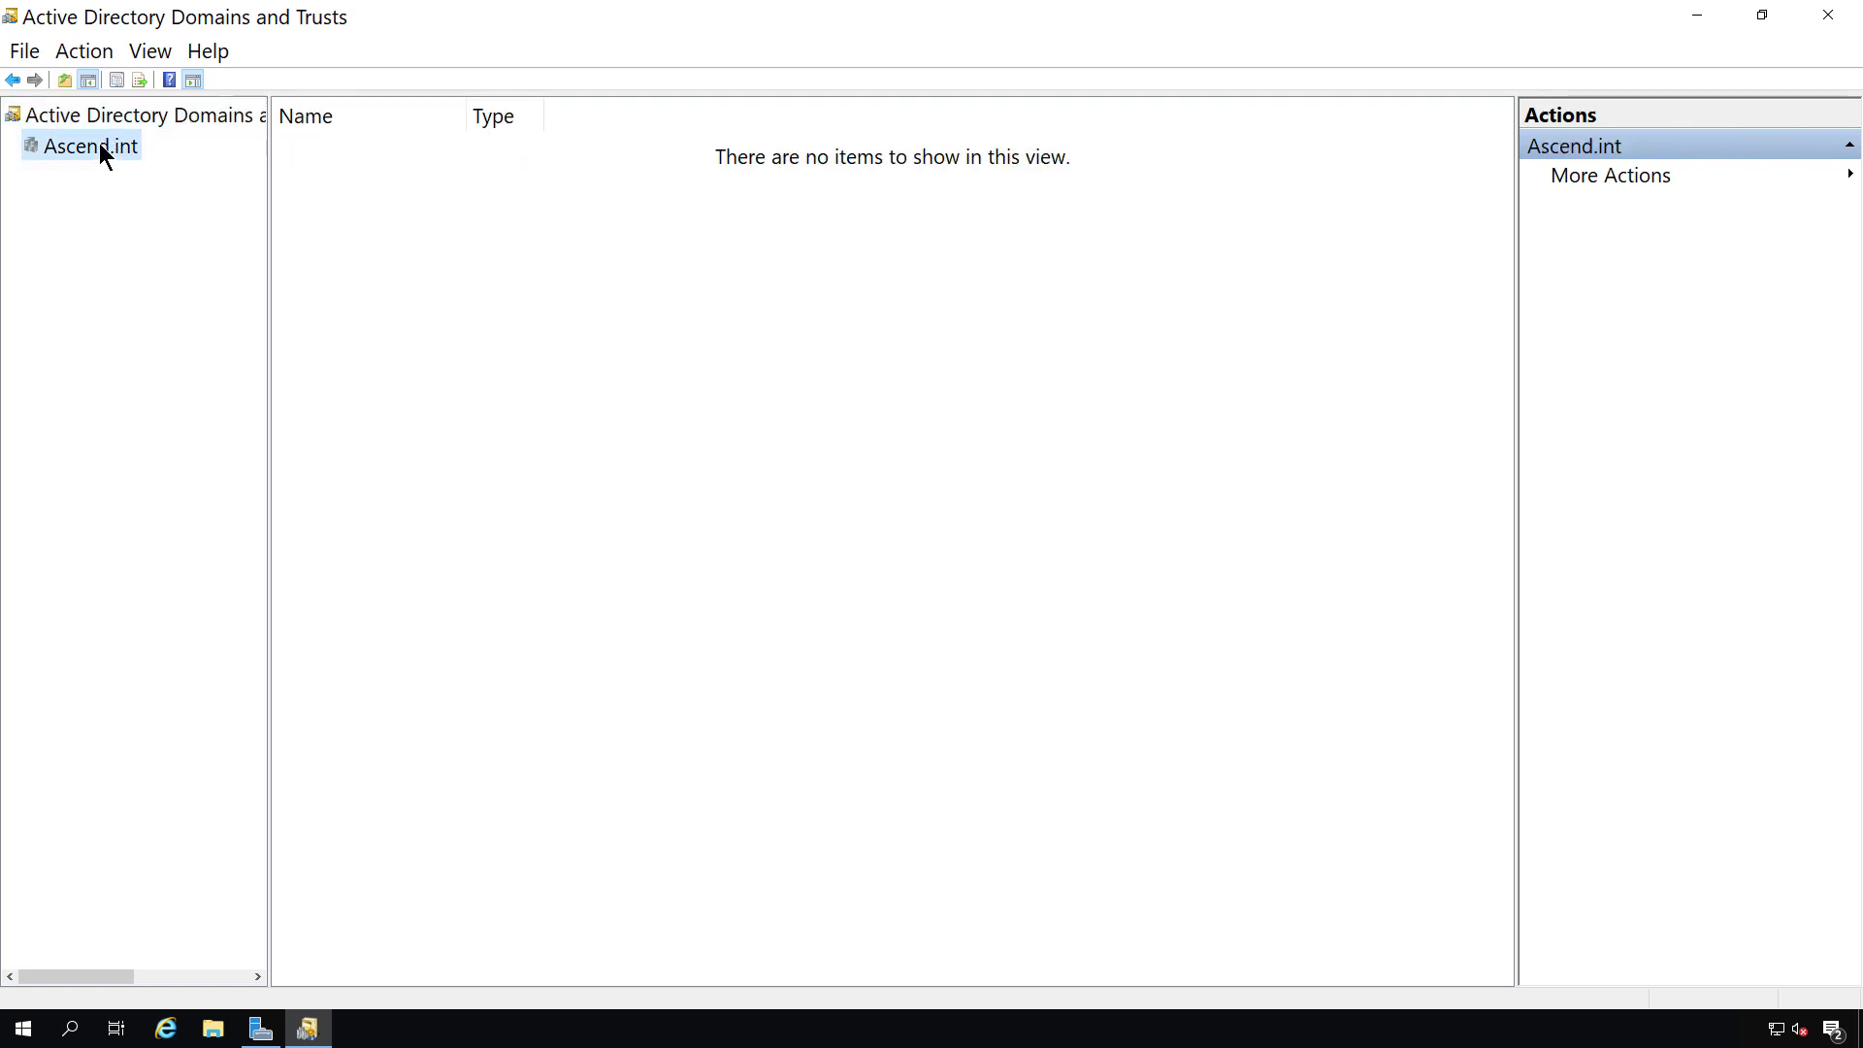
right_click(99, 142)
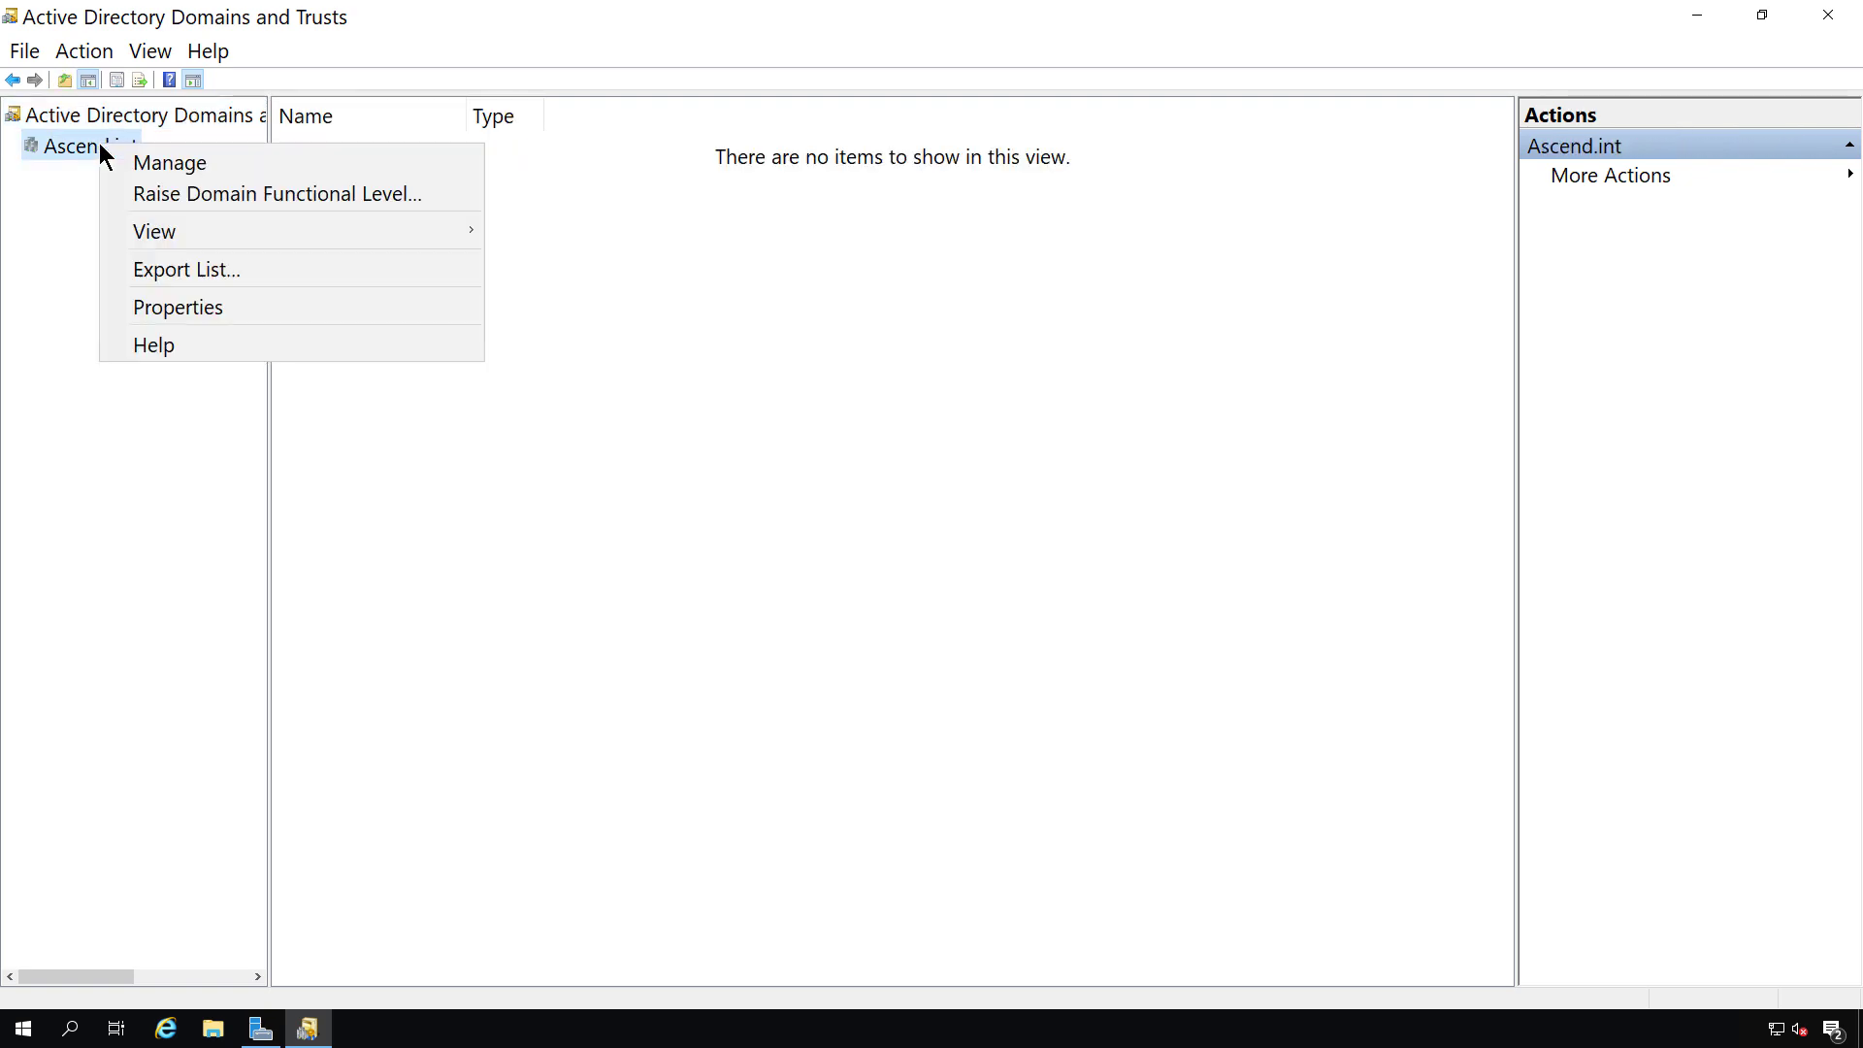
left_click(155, 189)
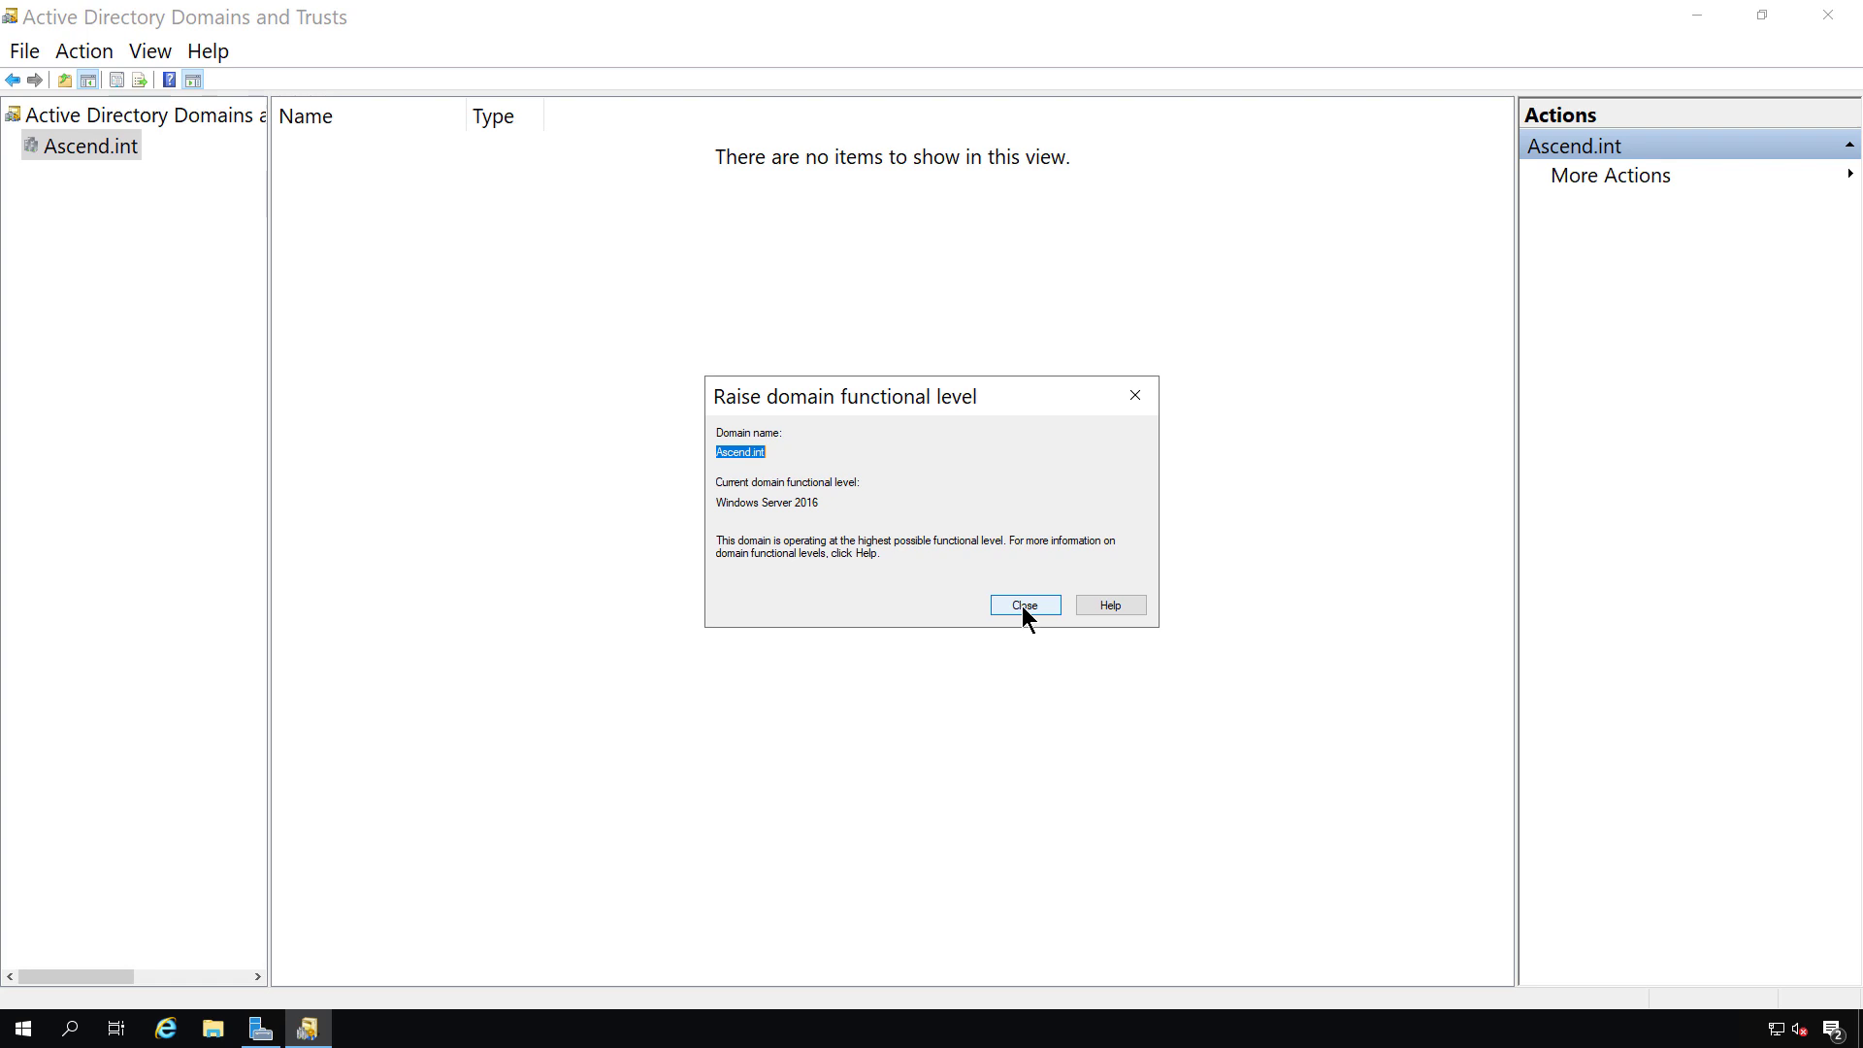
left_click(1025, 605)
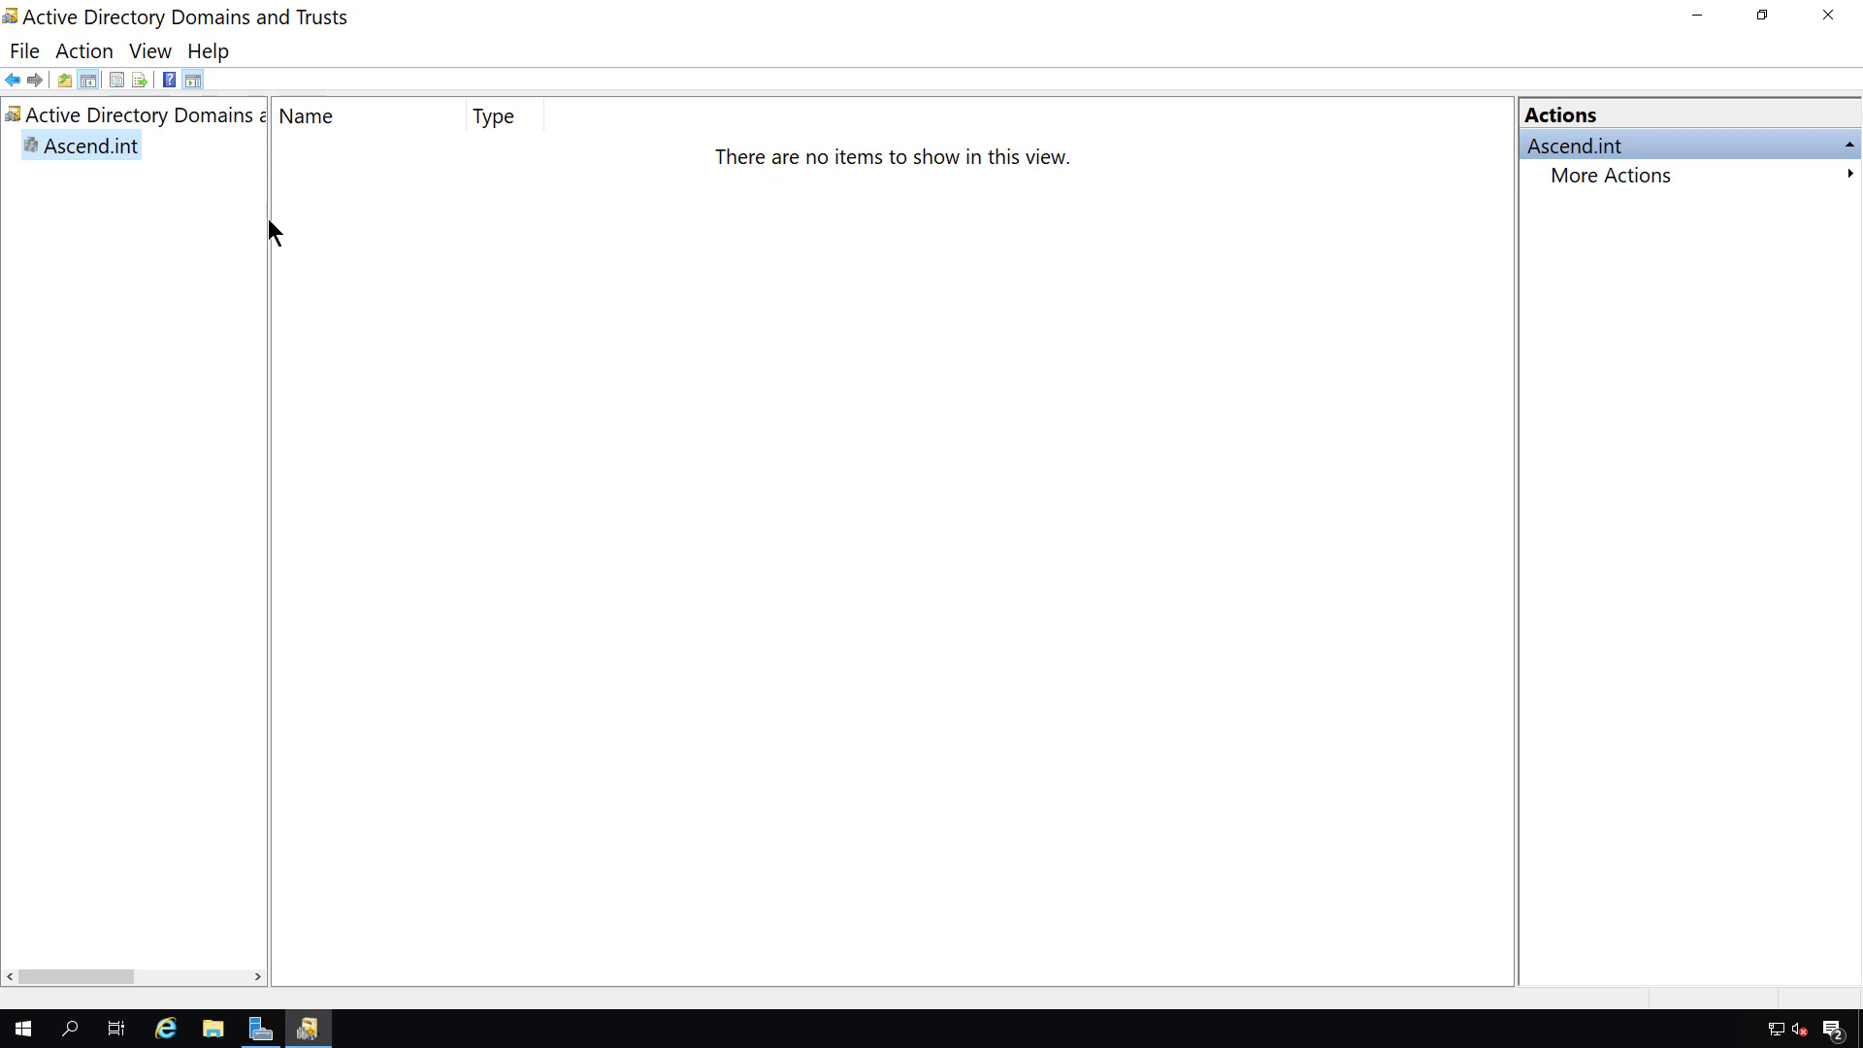
- Widen the tree pane, open Ascend.int in Users and Computers via Manage, then close it
left_click_drag(268, 219, 415, 194)
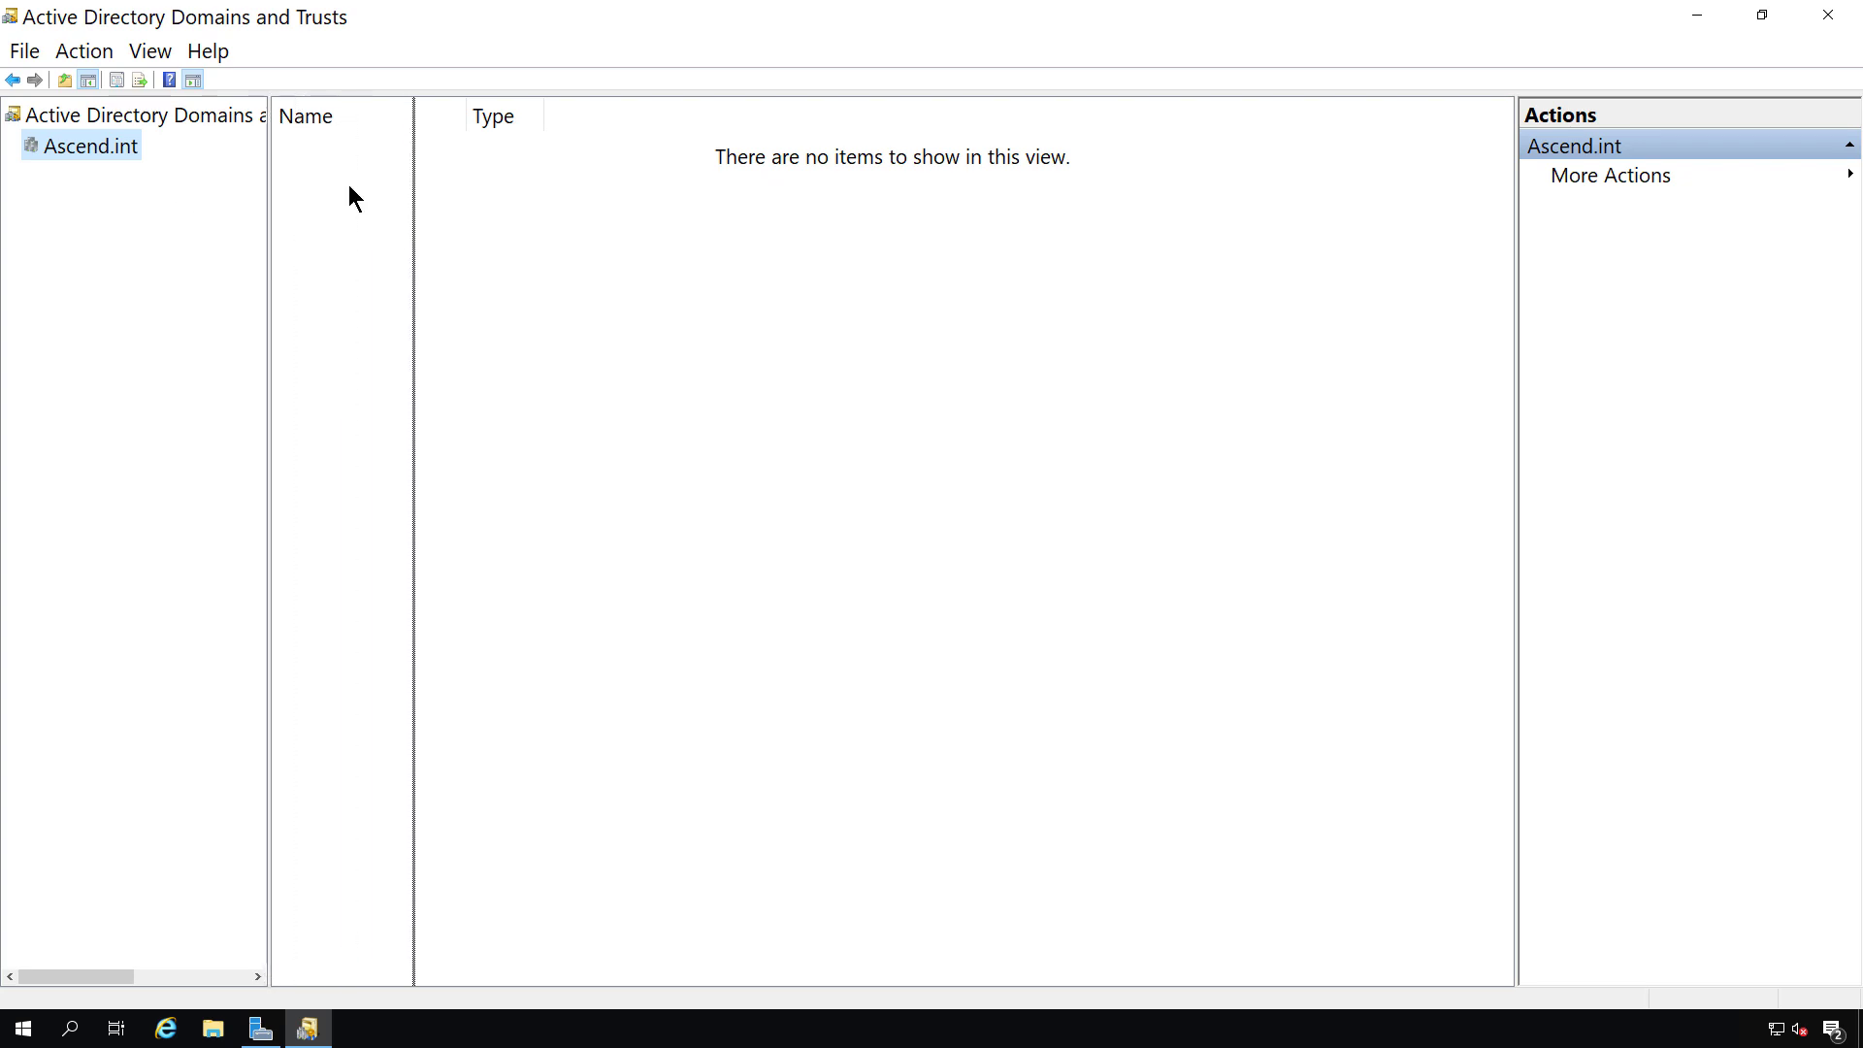
right_click(80, 148)
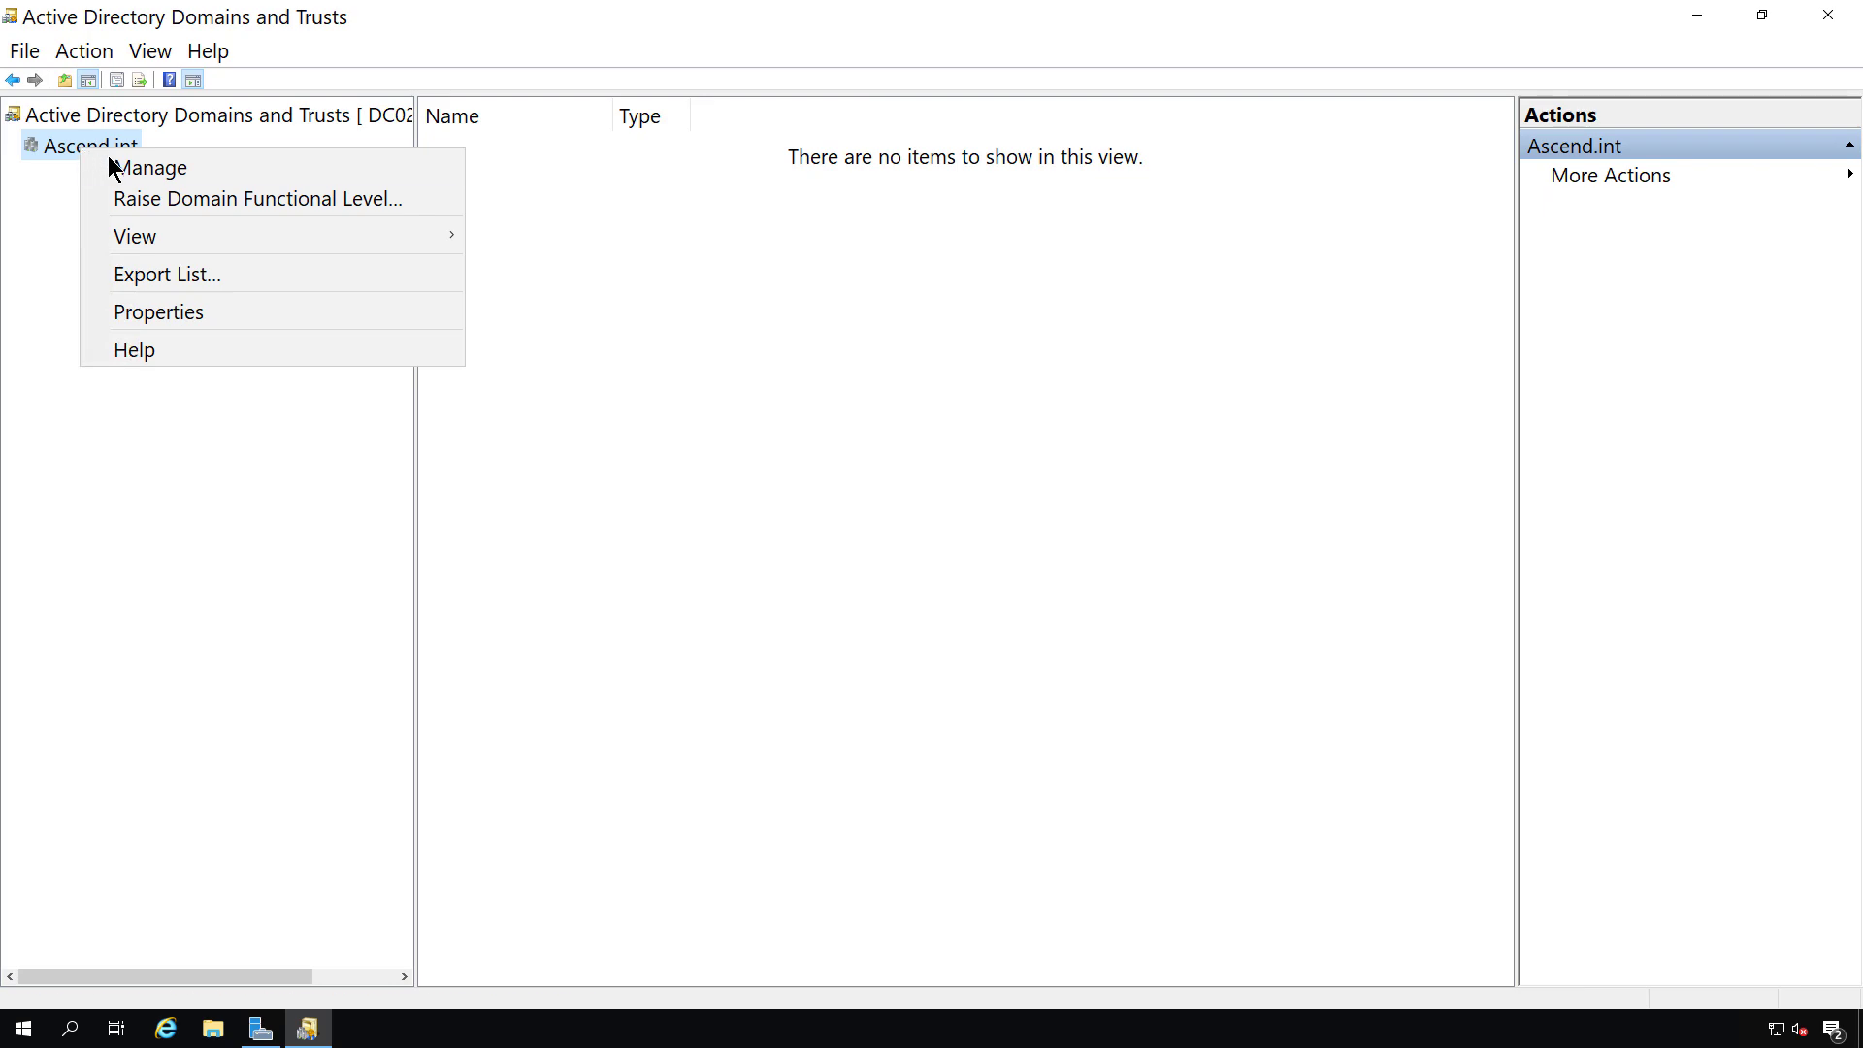
left_click(118, 170)
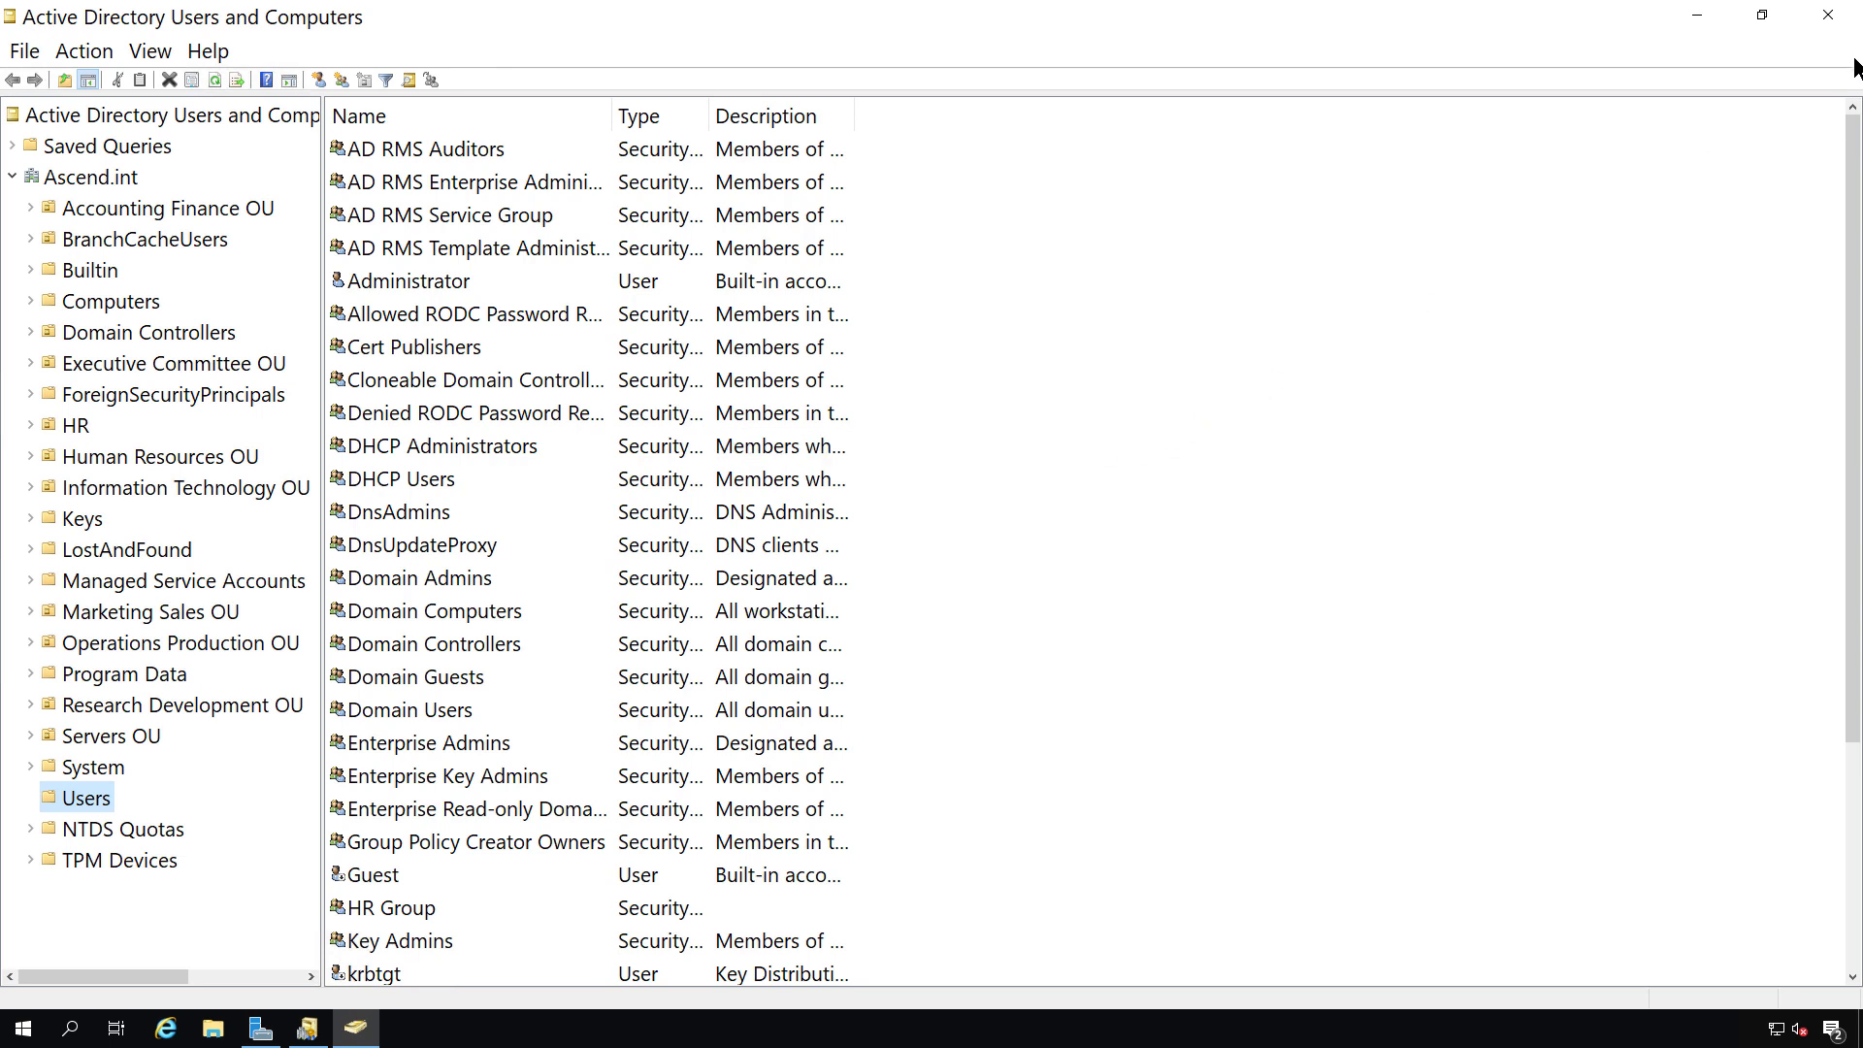
left_click(1827, 15)
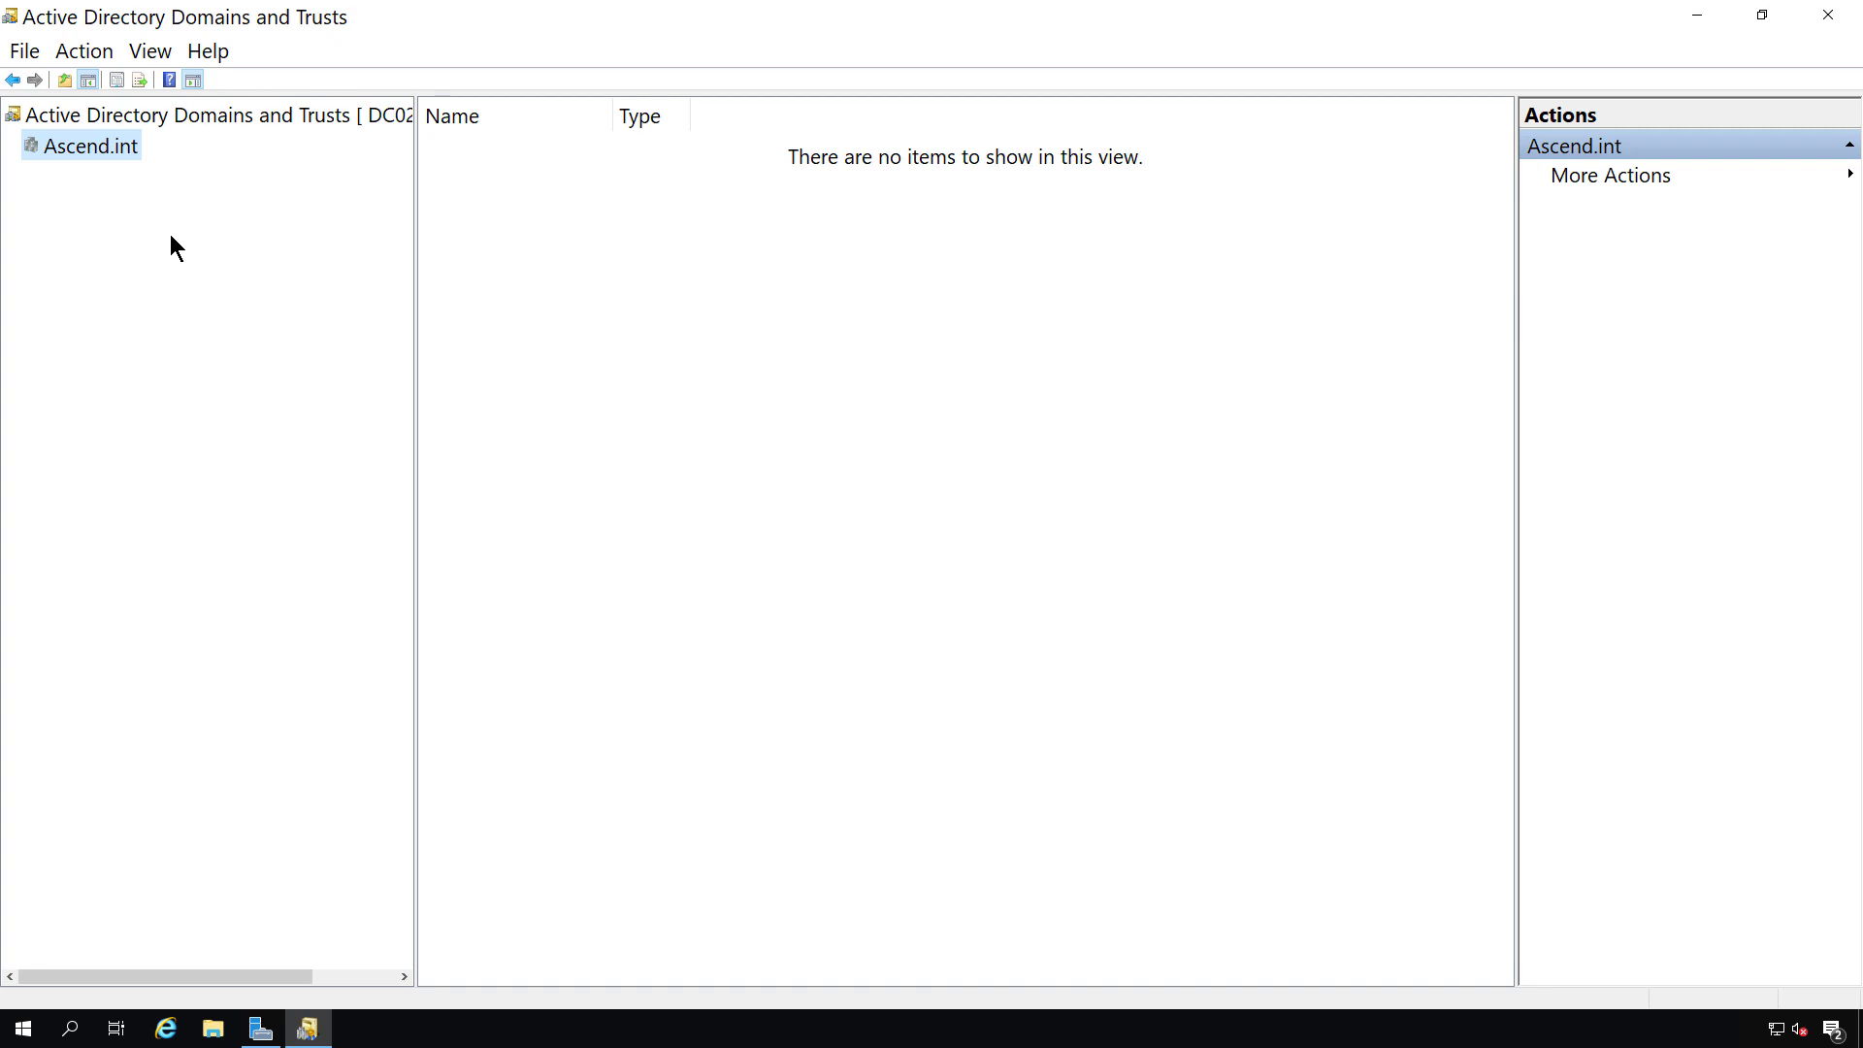
left_click(124, 112)
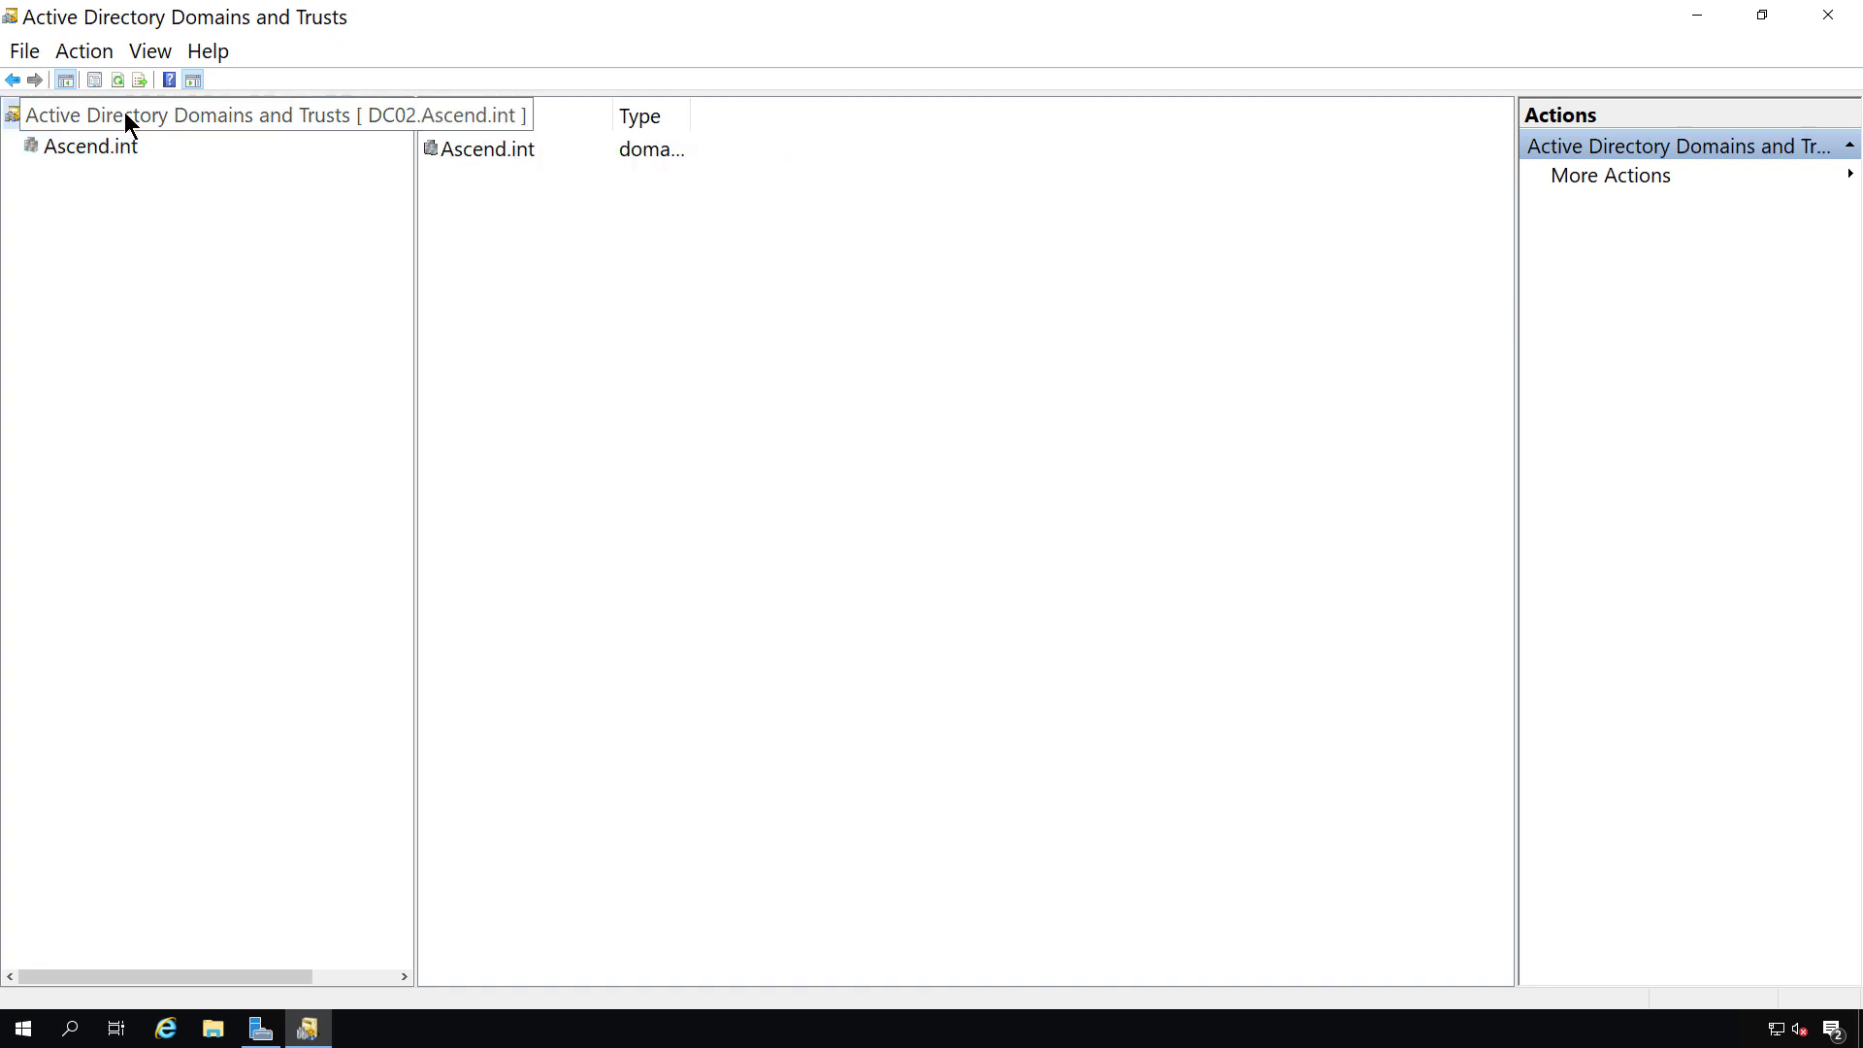
right_click(124, 113)
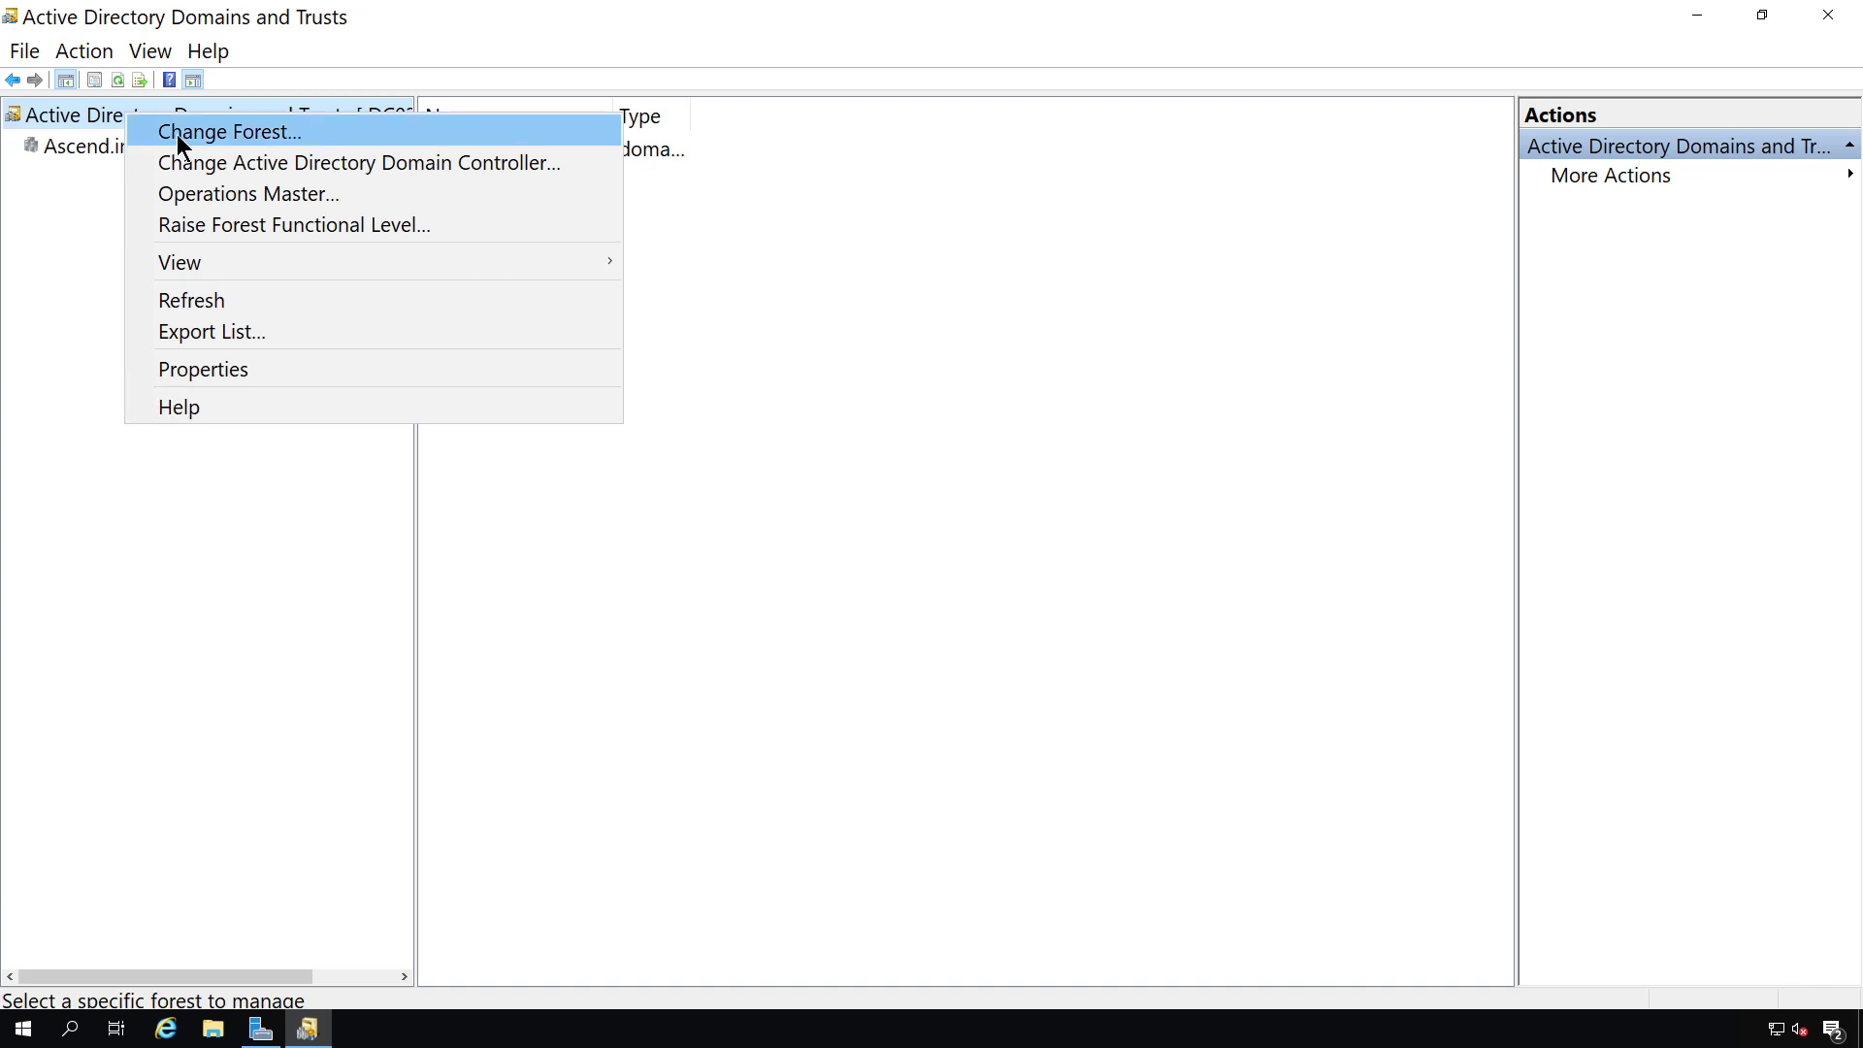
left_click(207, 191)
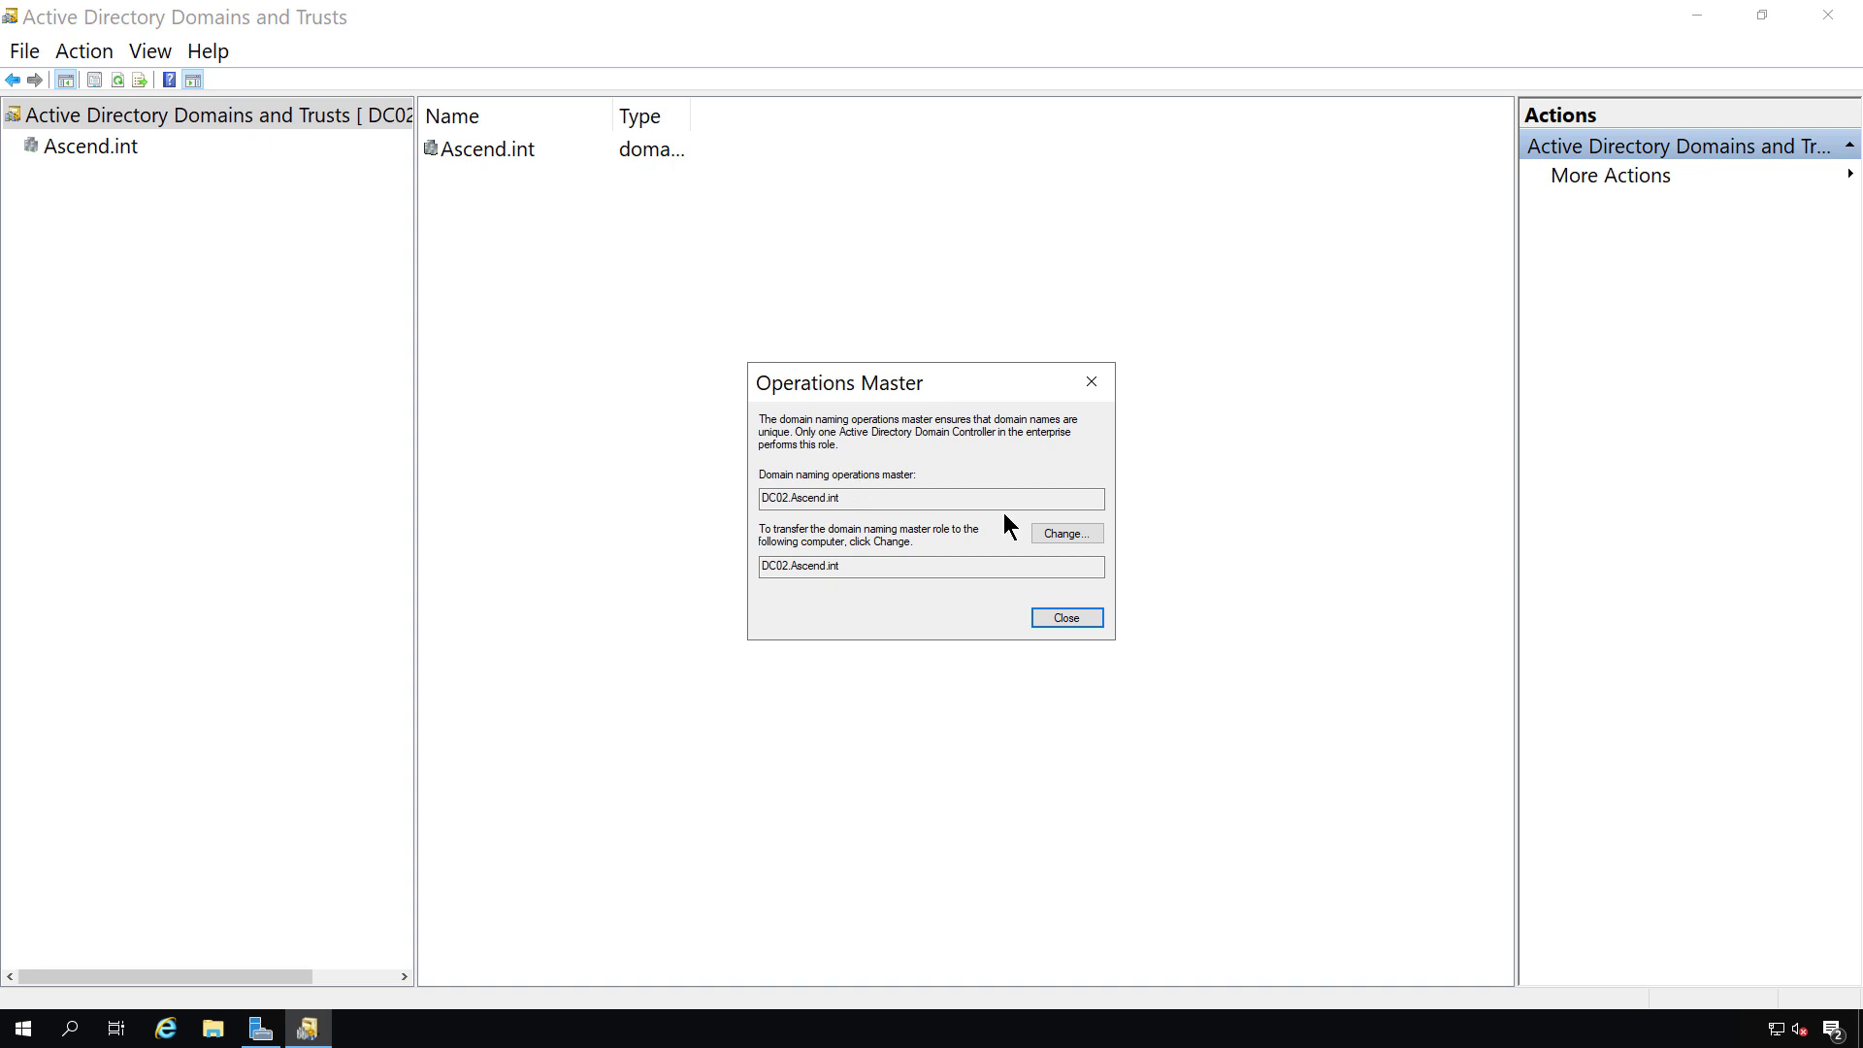
left_click(1051, 617)
right_click(206, 106)
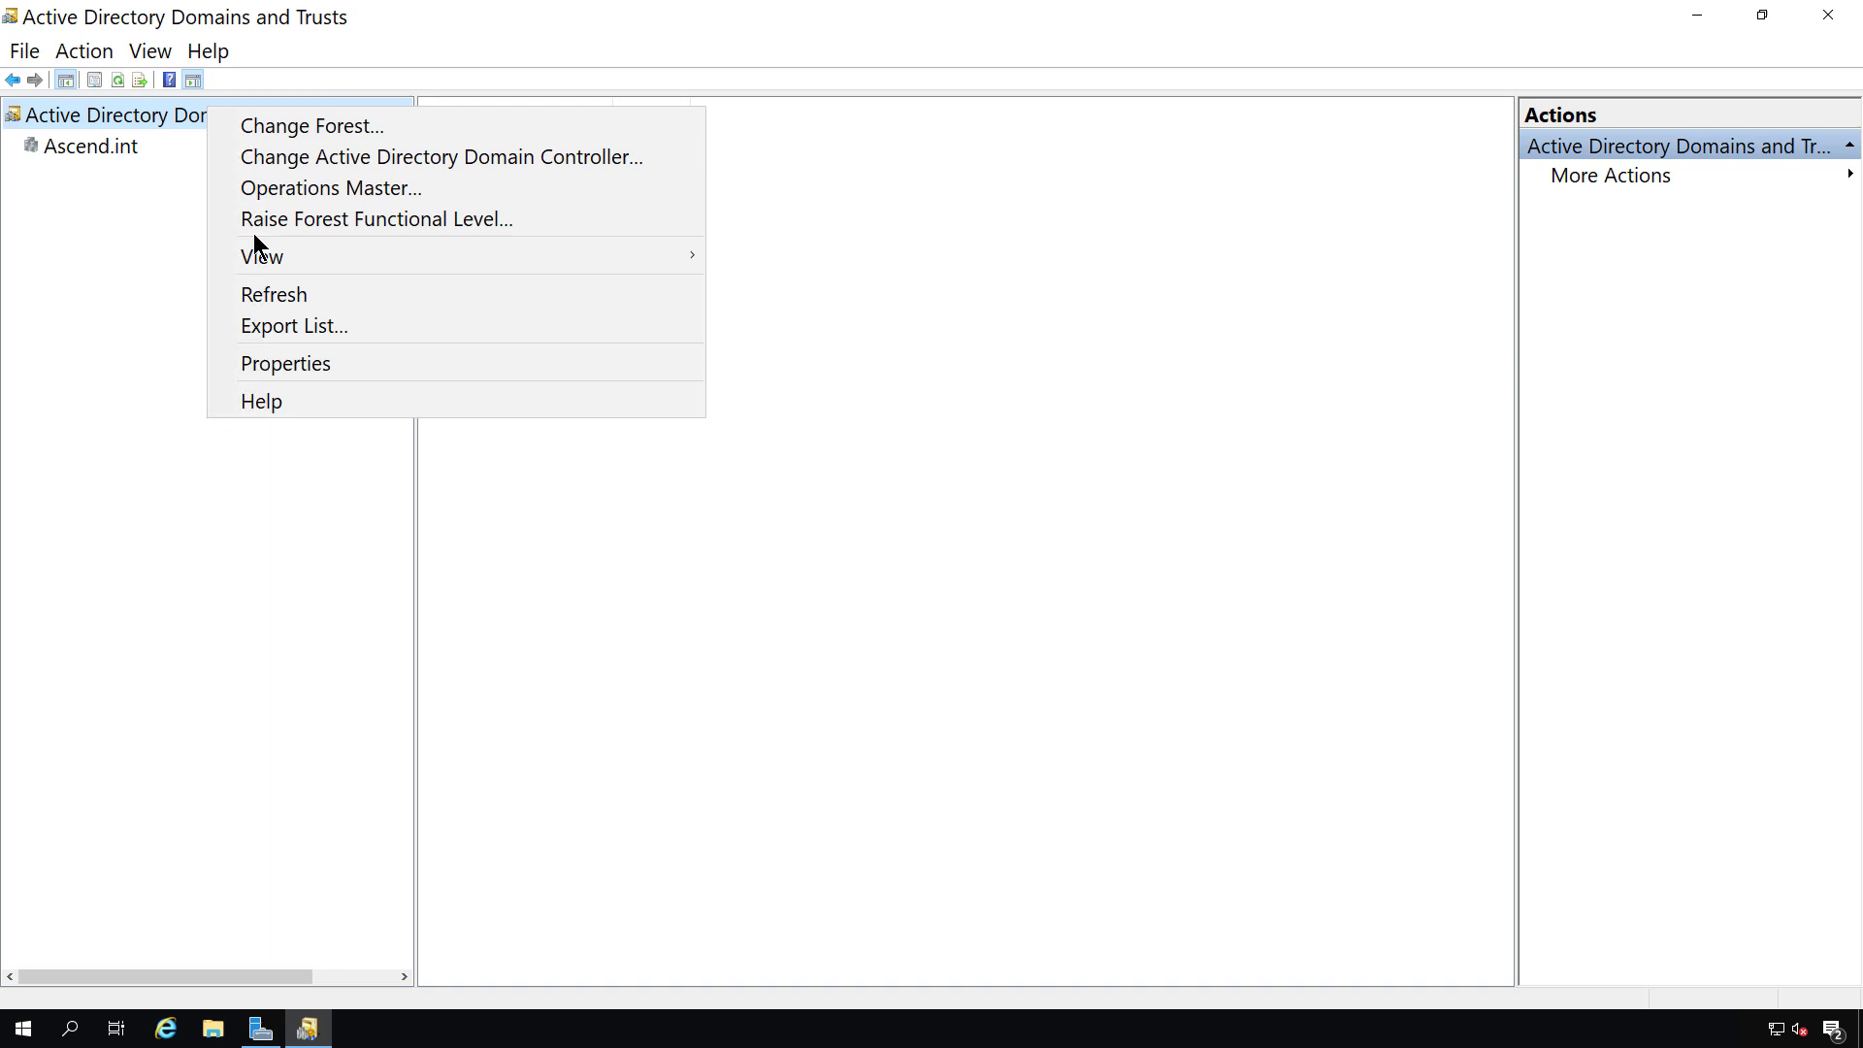
left_click(306, 365)
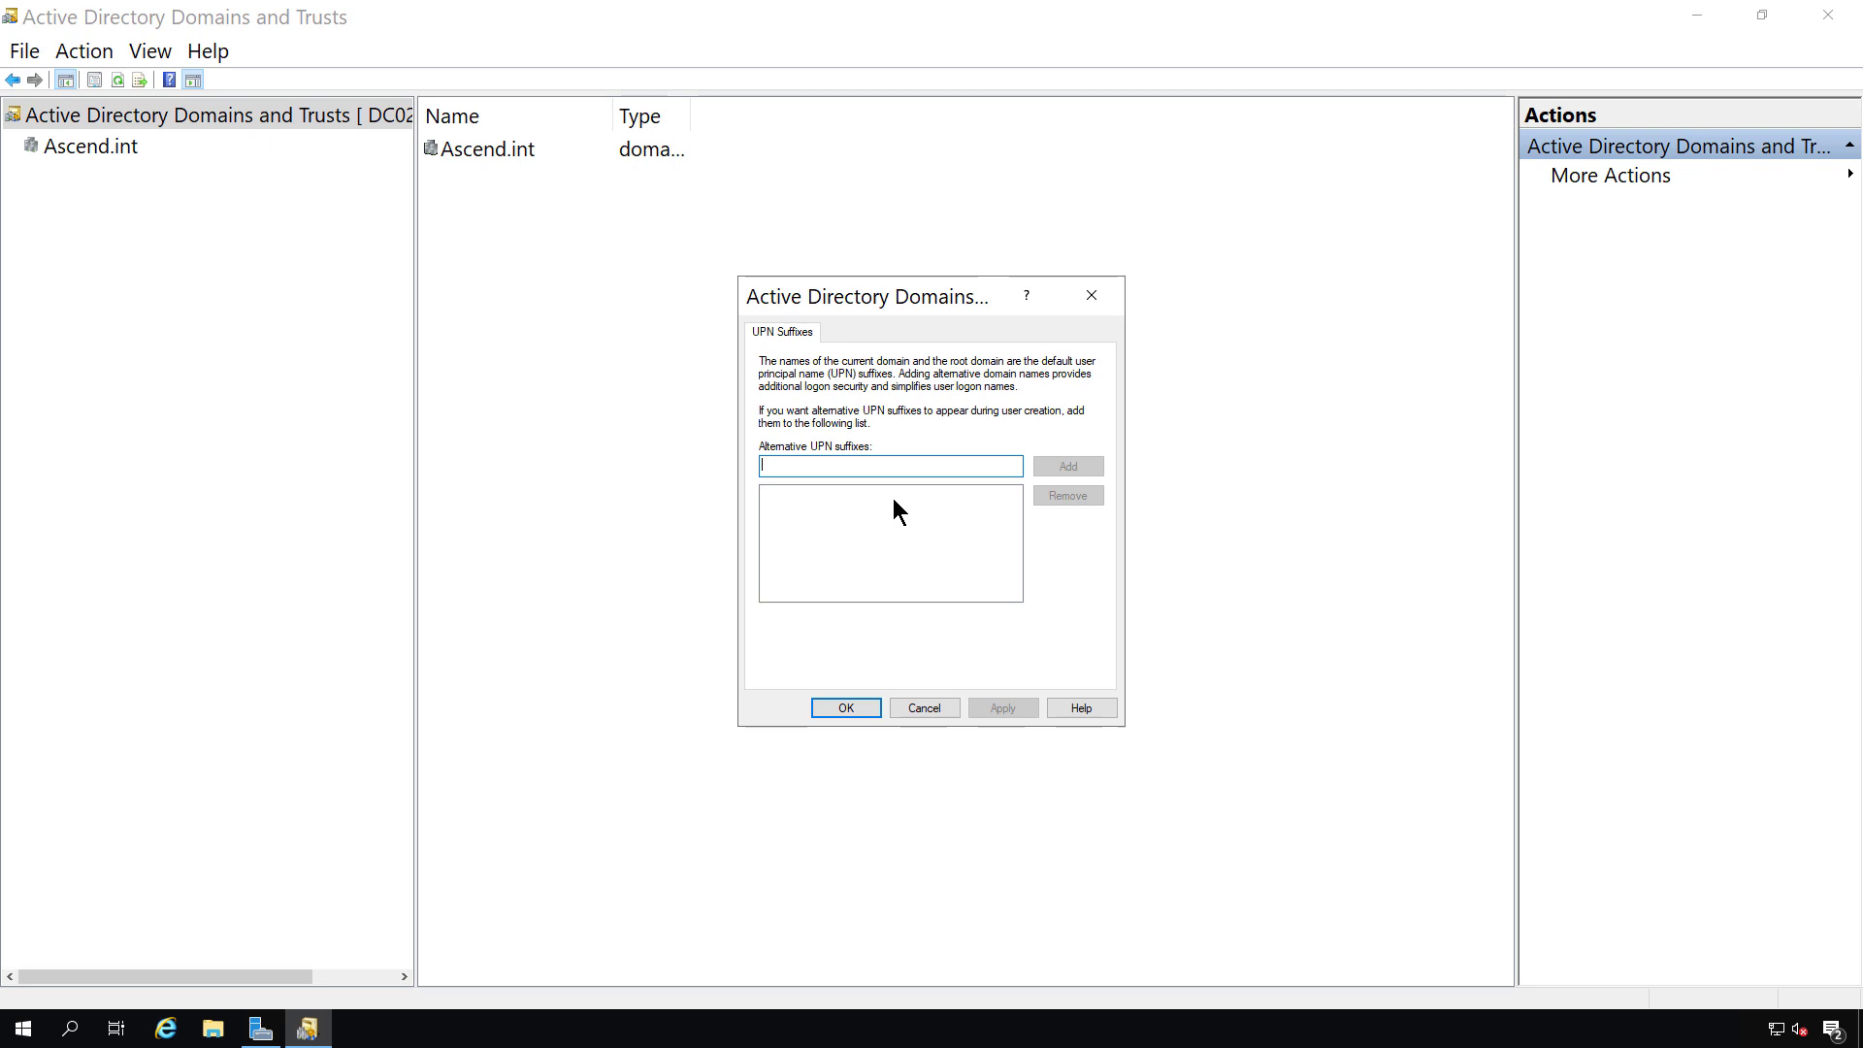
left_click(924, 707)
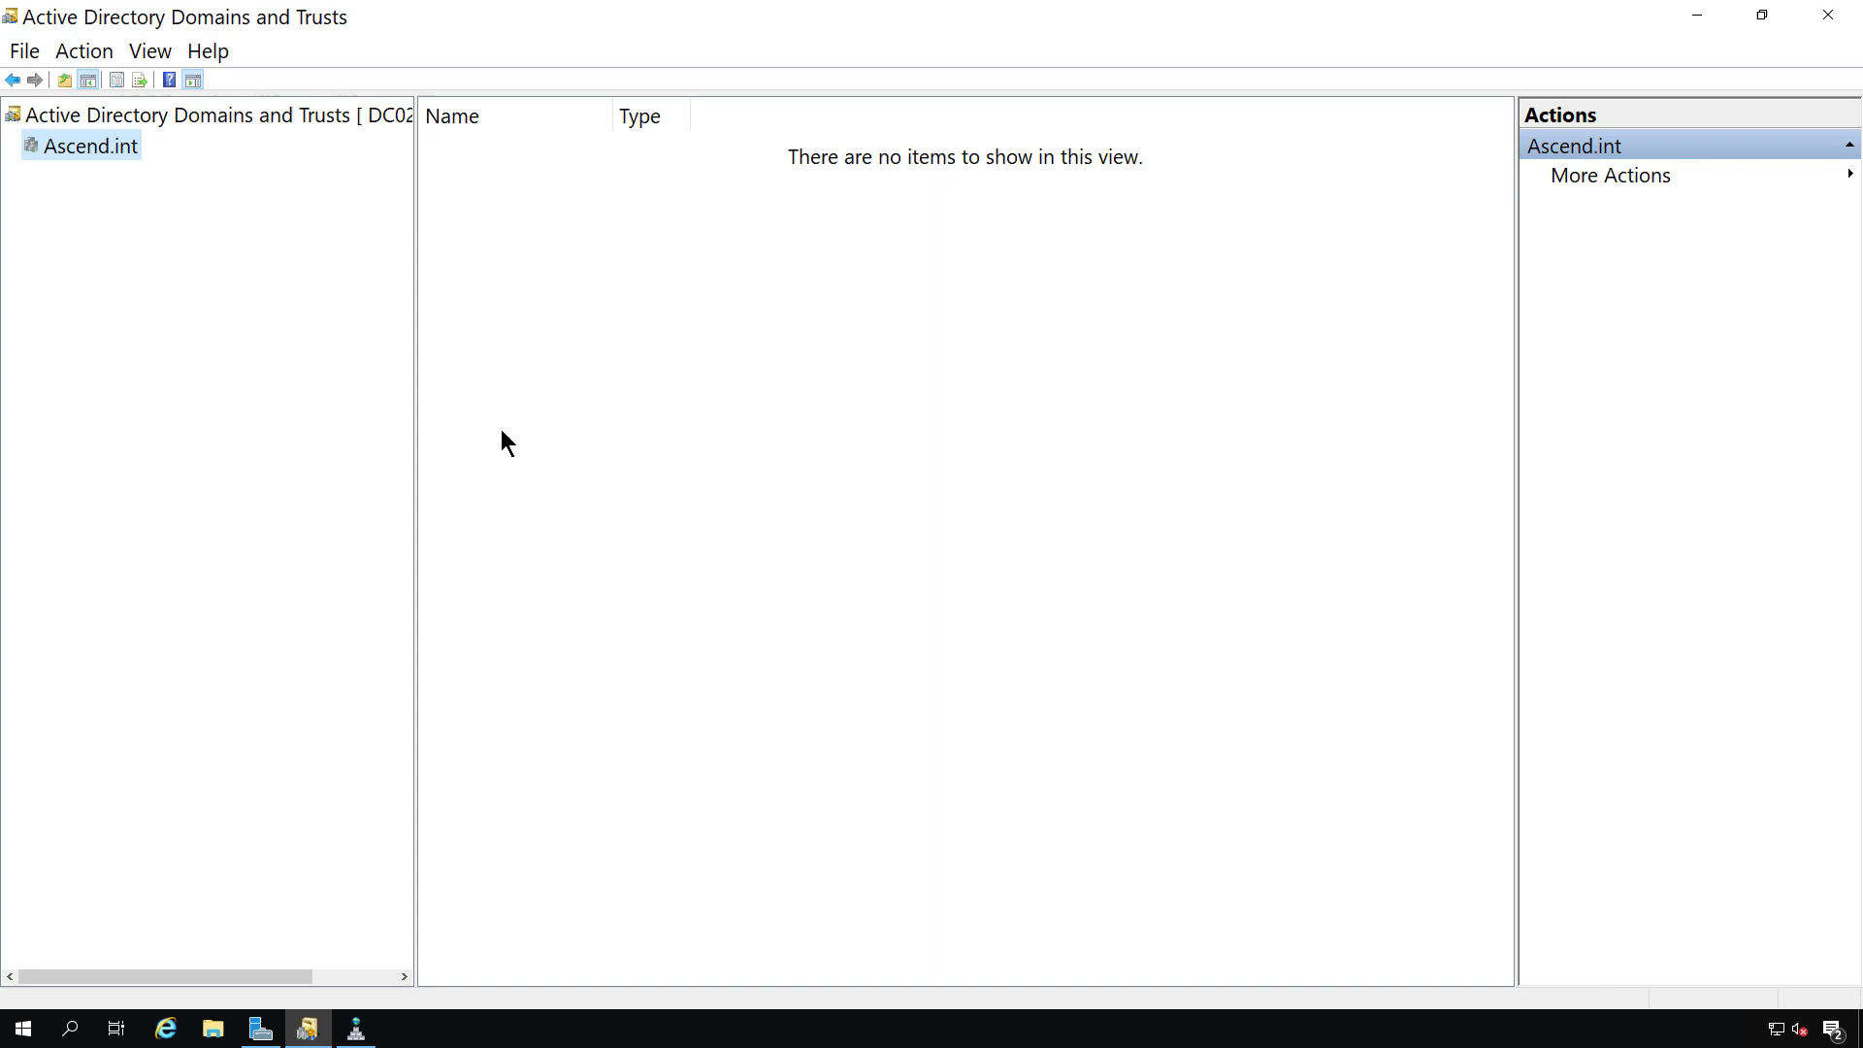
- Open the Ascend.int domain properties on the Trusts tab
right_click(109, 151)
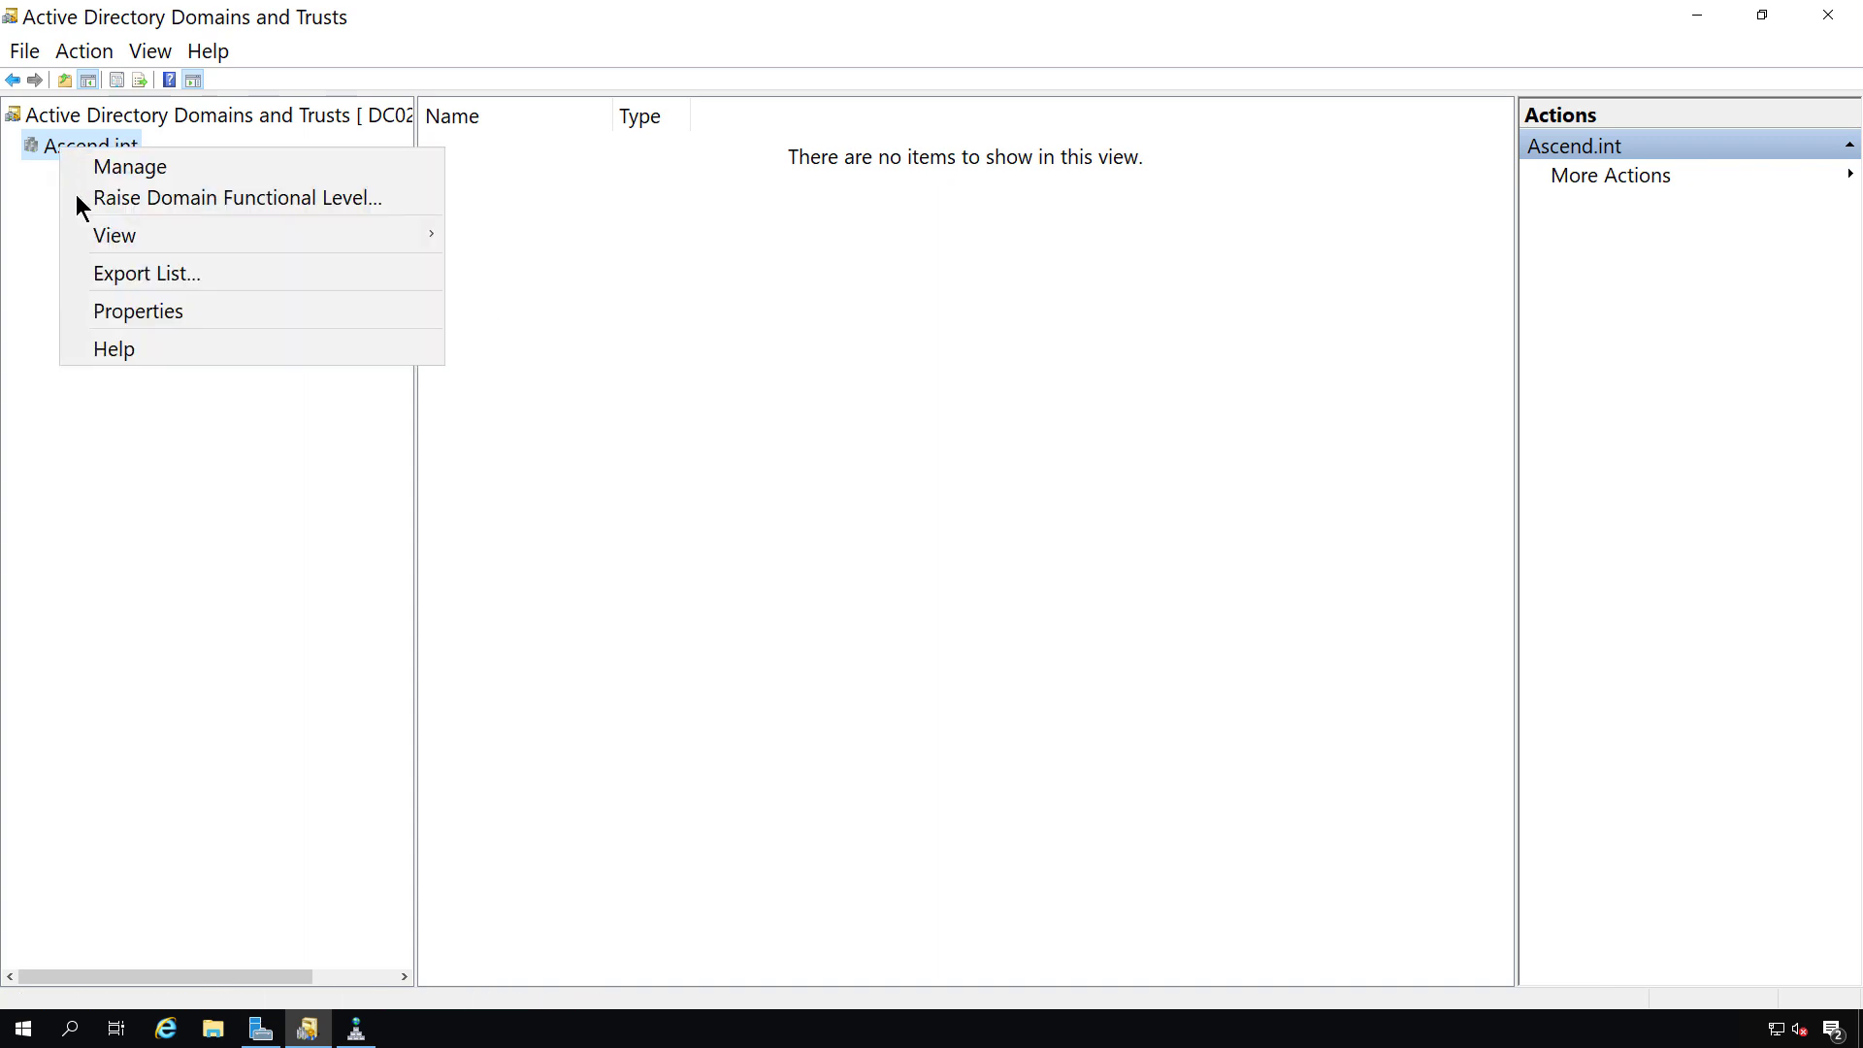
left_click(118, 308)
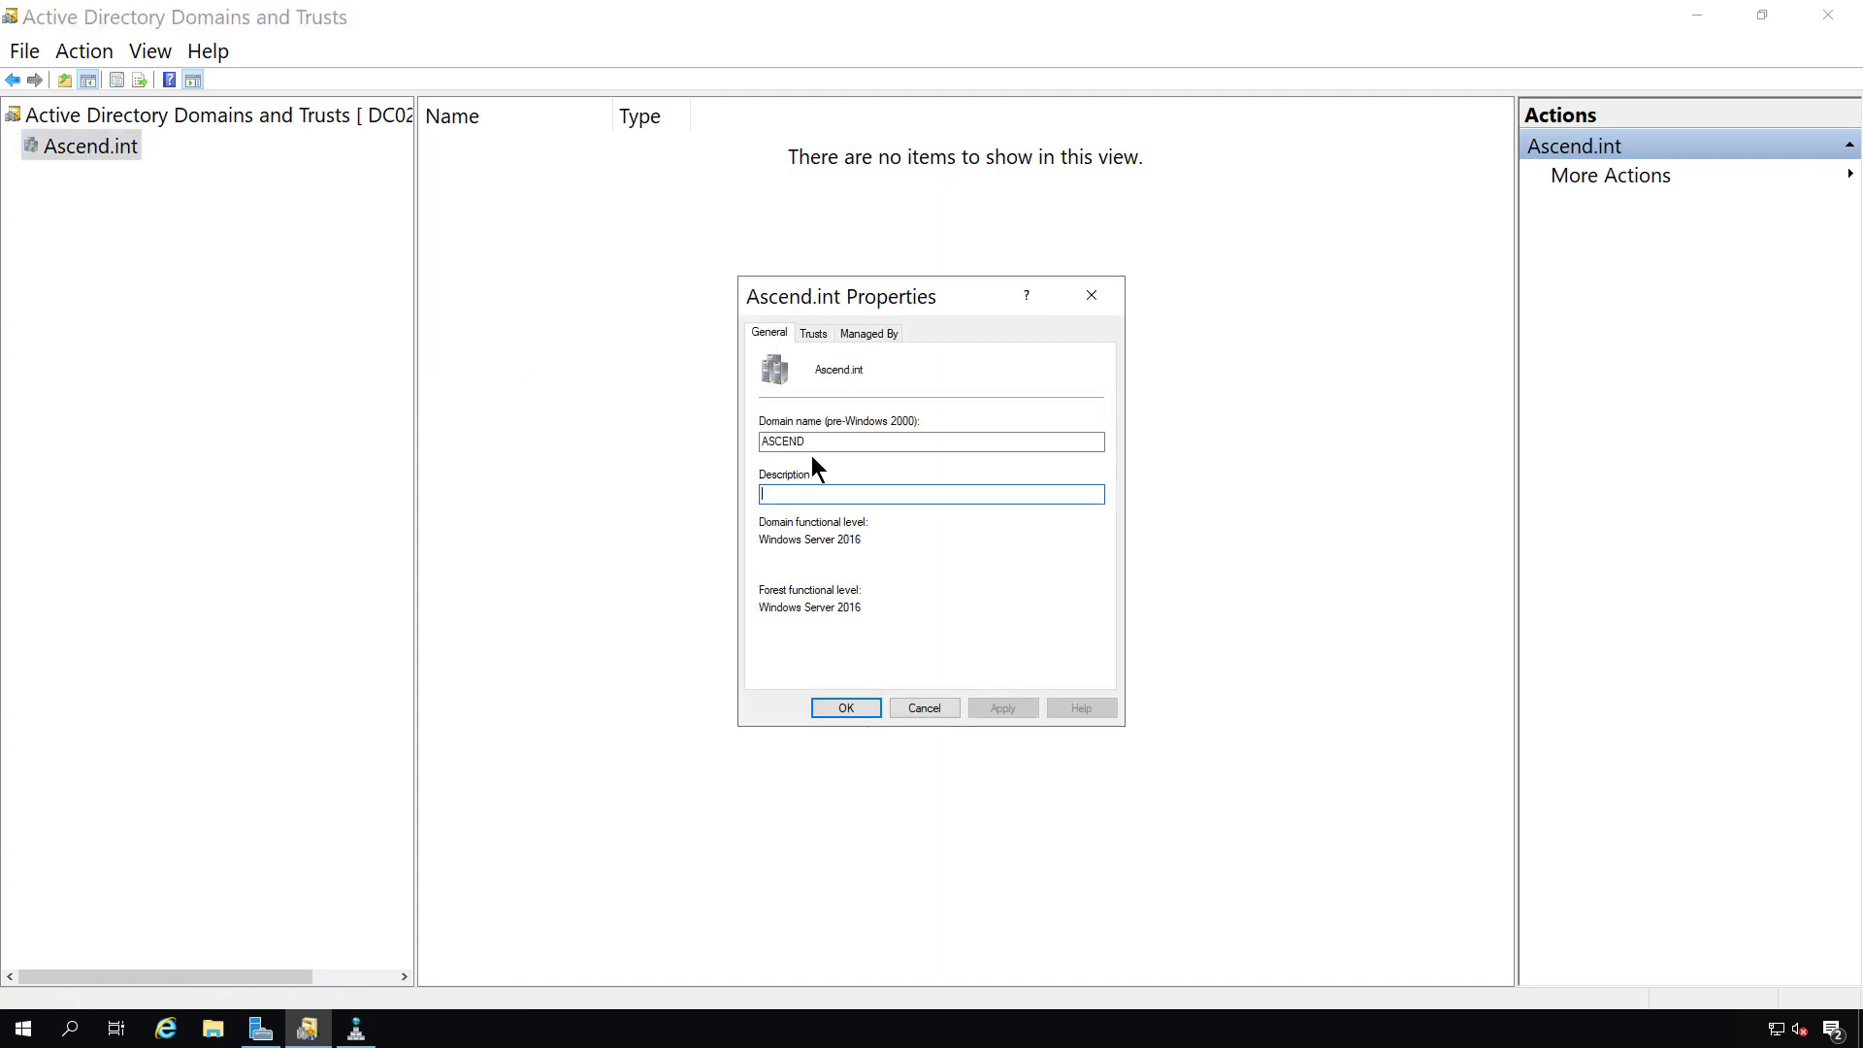
left_click(813, 333)
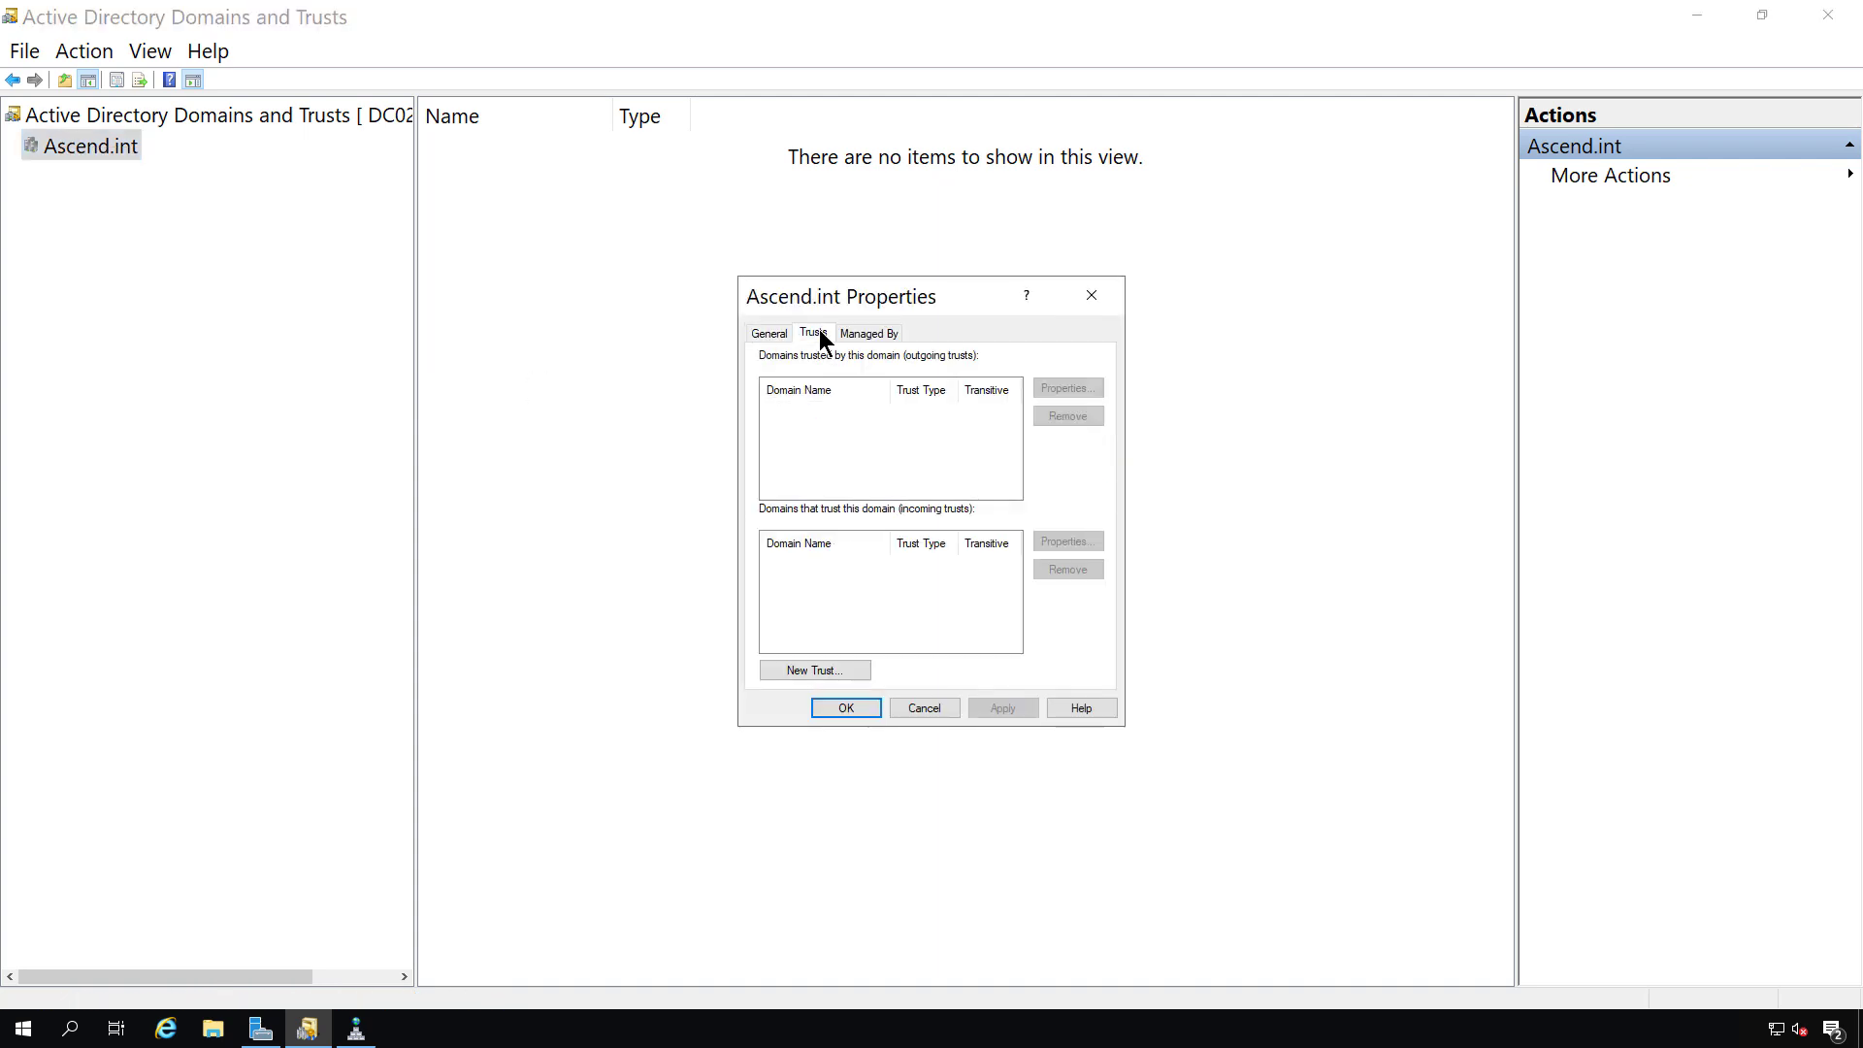
- Start a new trust with linkedin.internal and choose Realm trust as its type
left_click(836, 669)
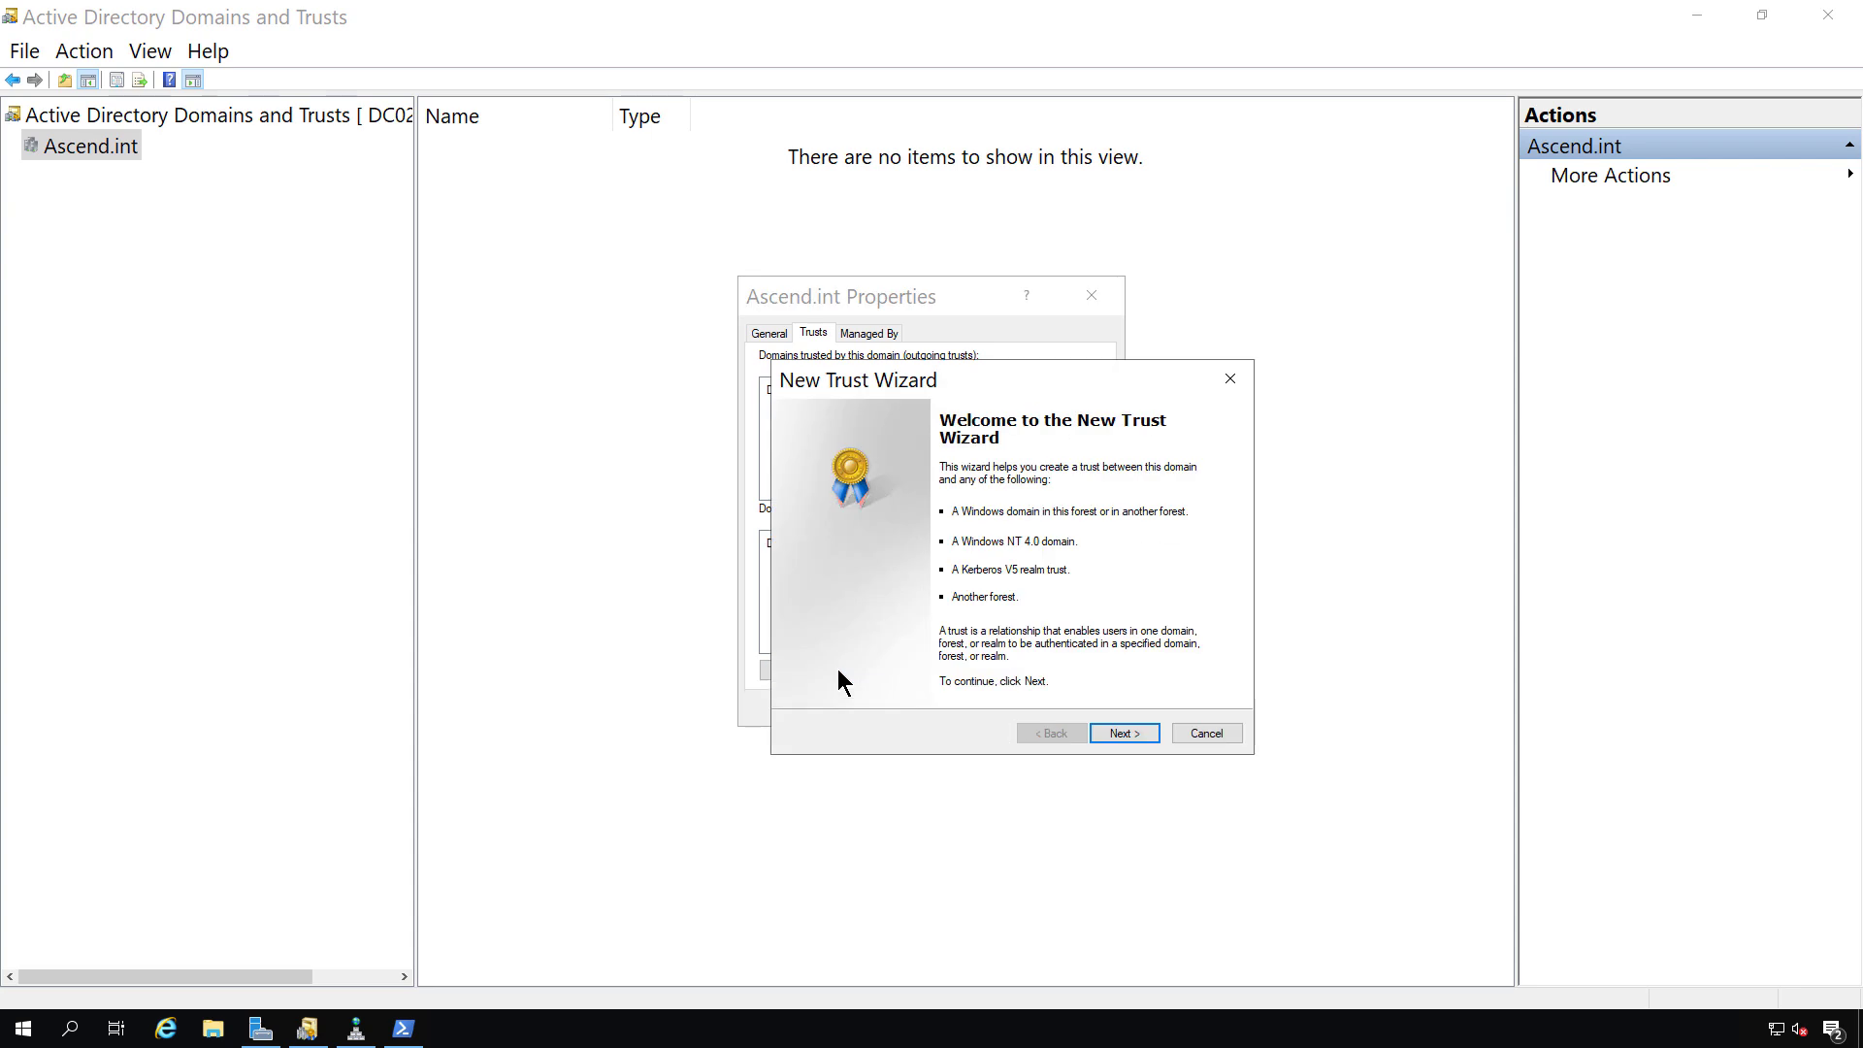
left_click(1109, 729)
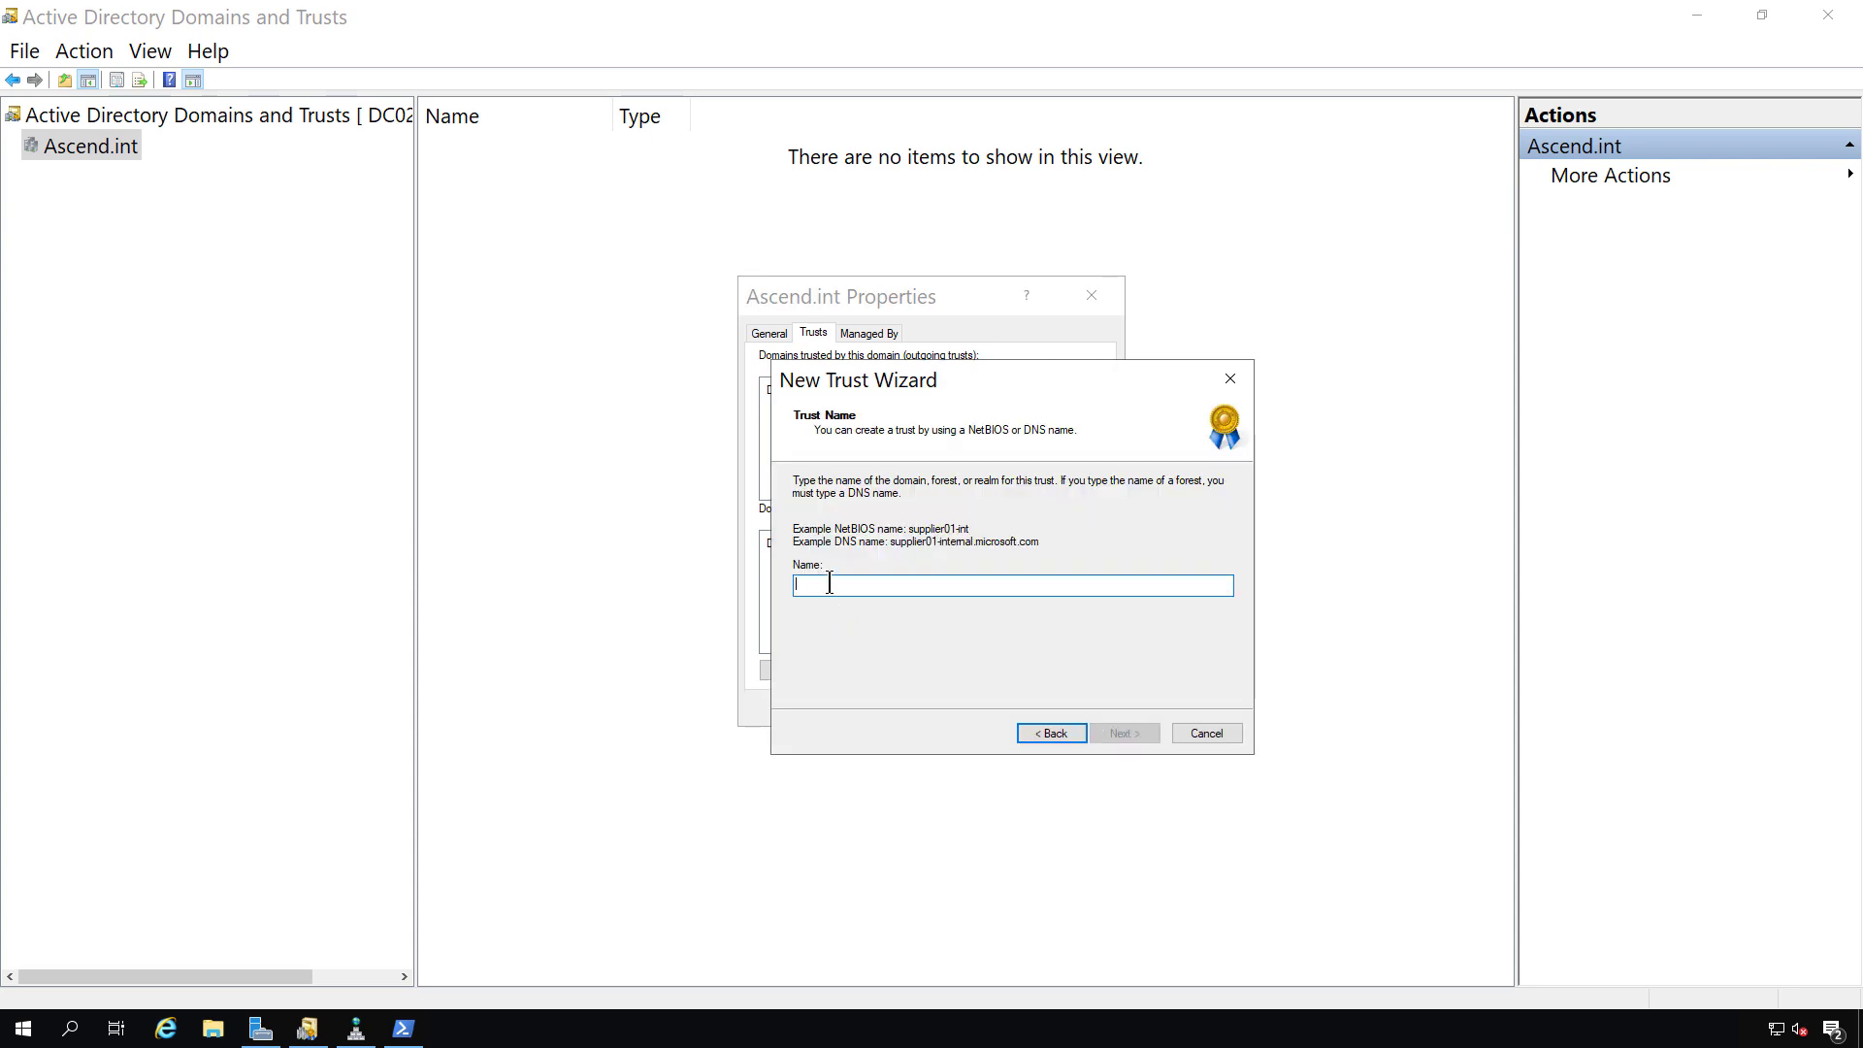
type("linkedin.internal")
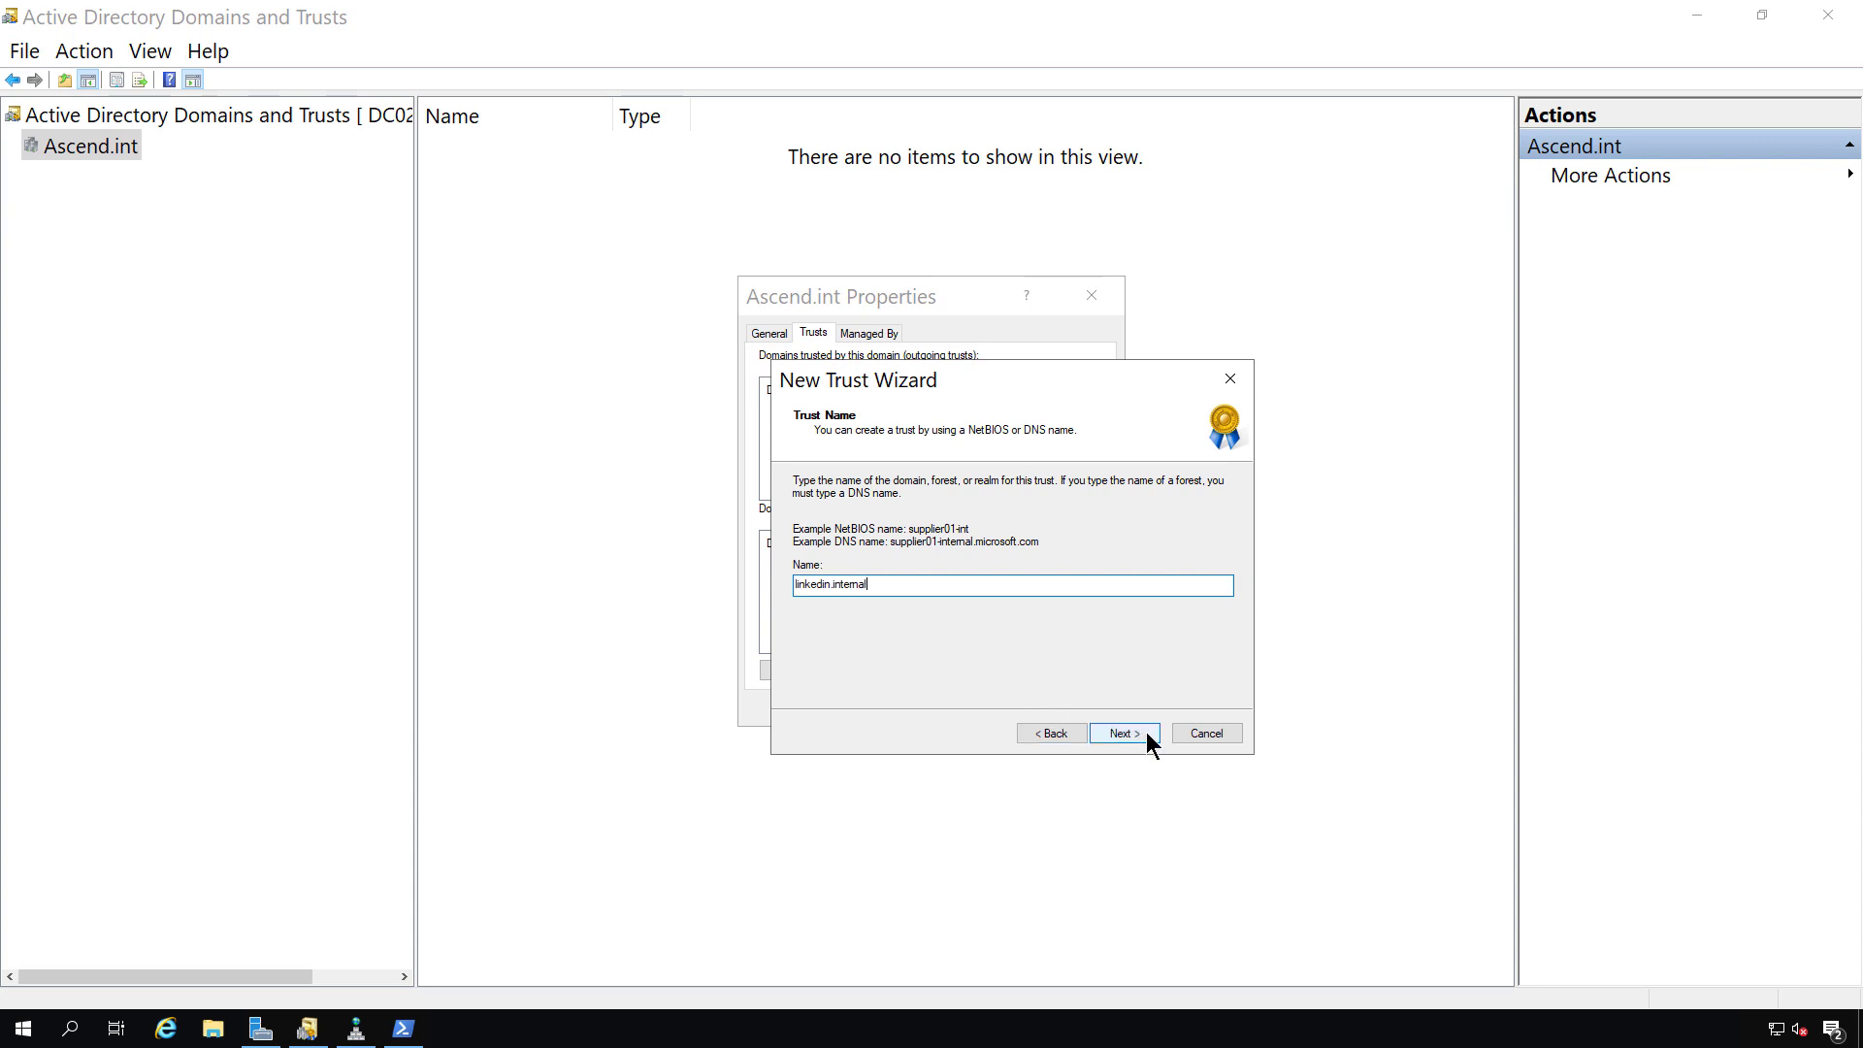
left_click(1134, 735)
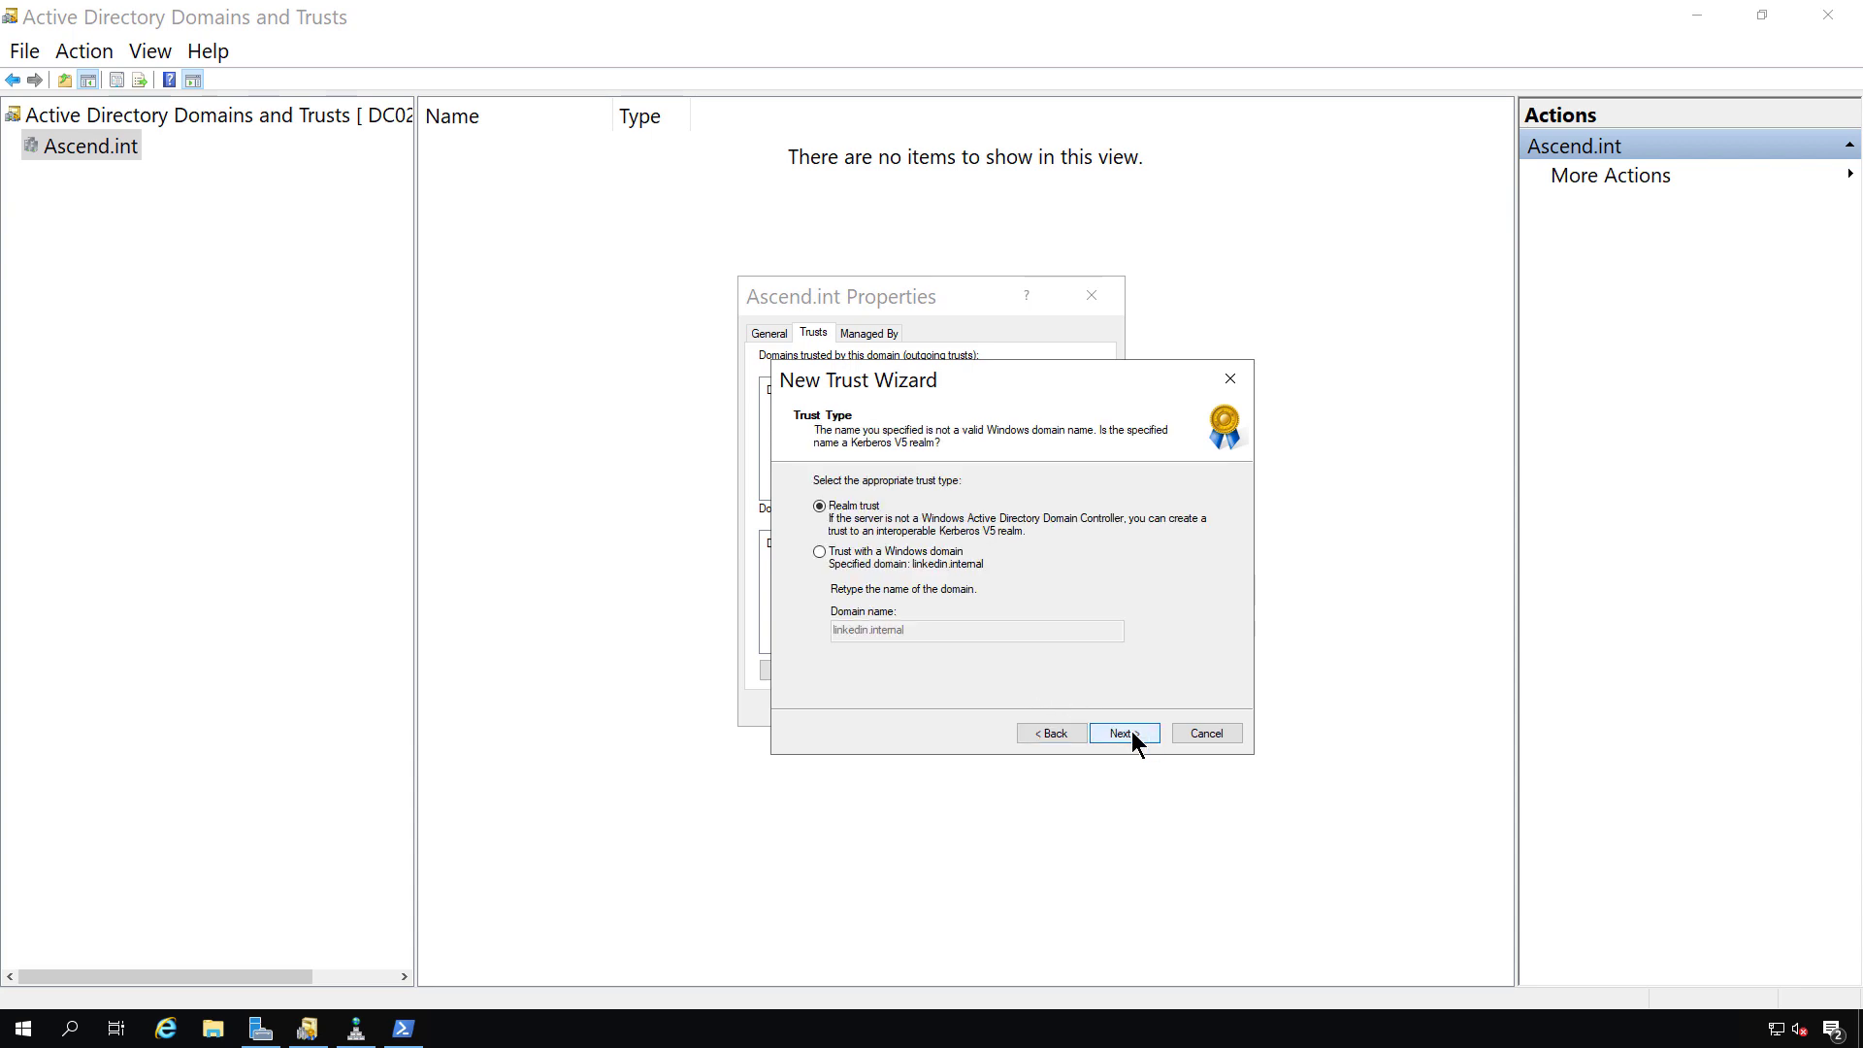
left_click(923, 551)
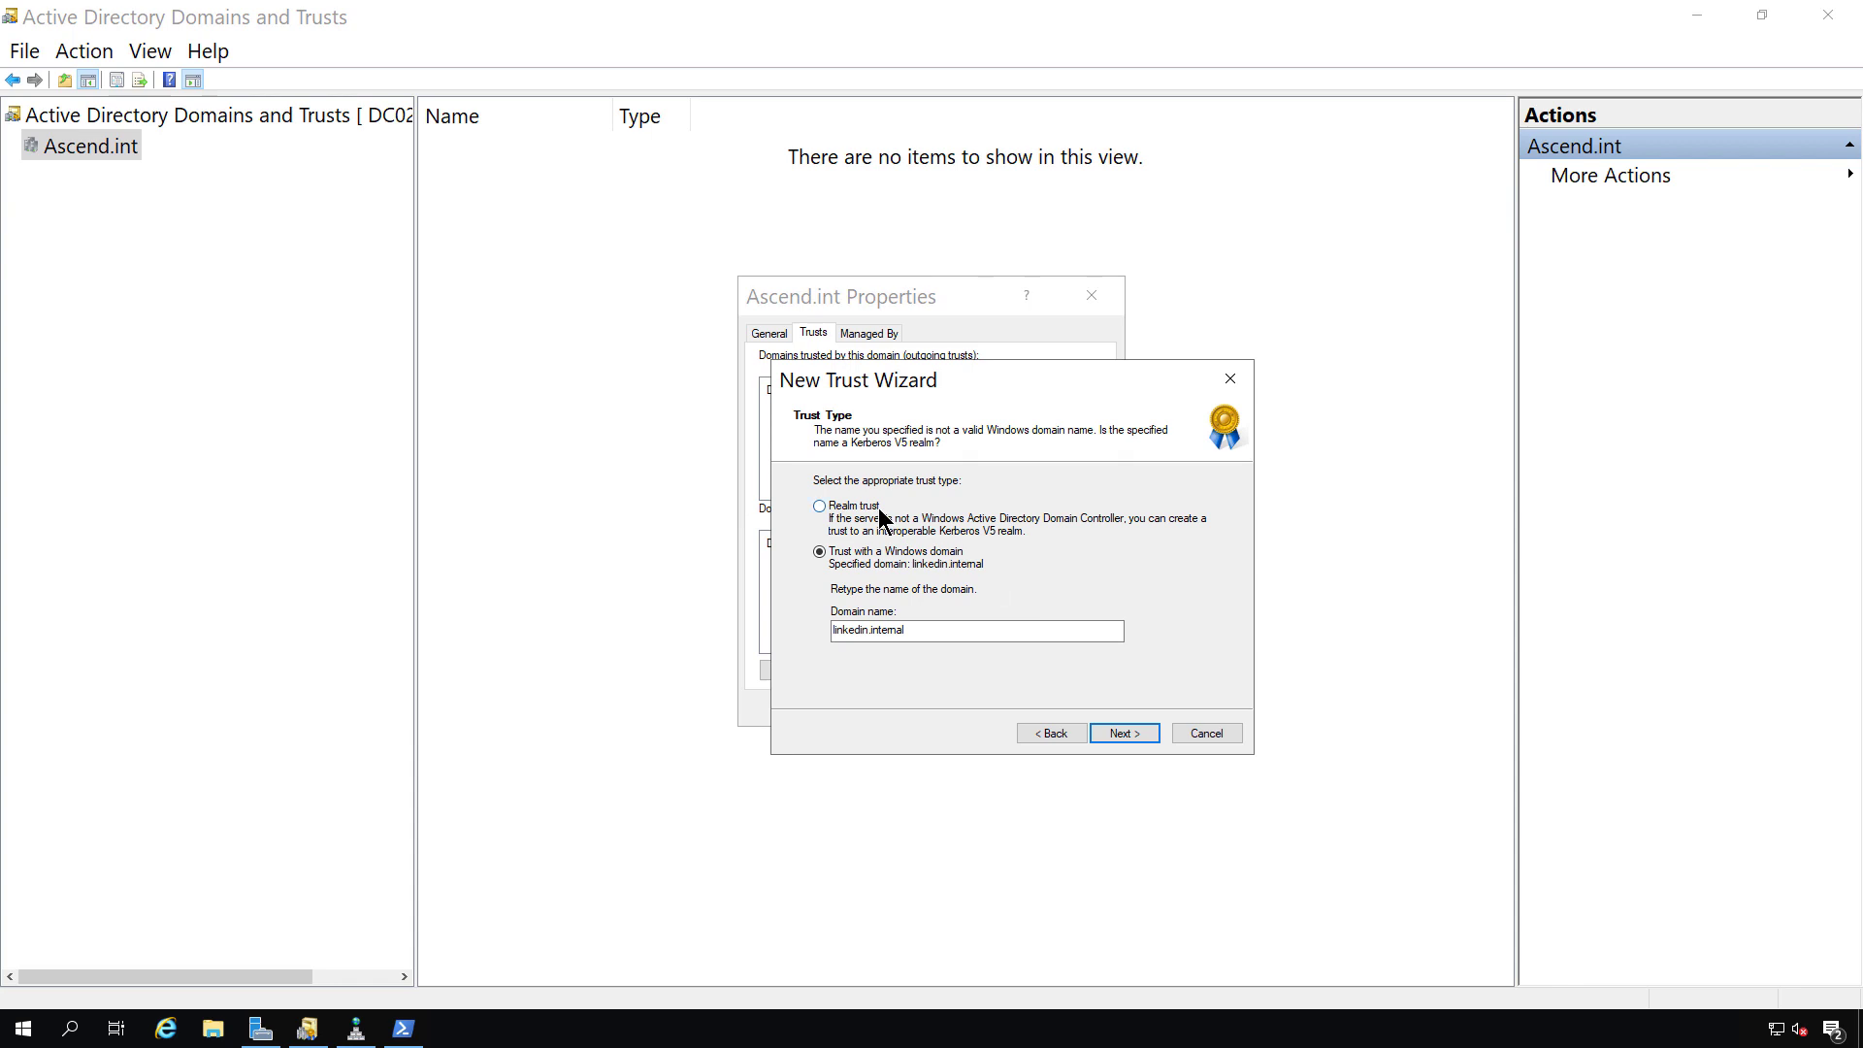
left_click(897, 537)
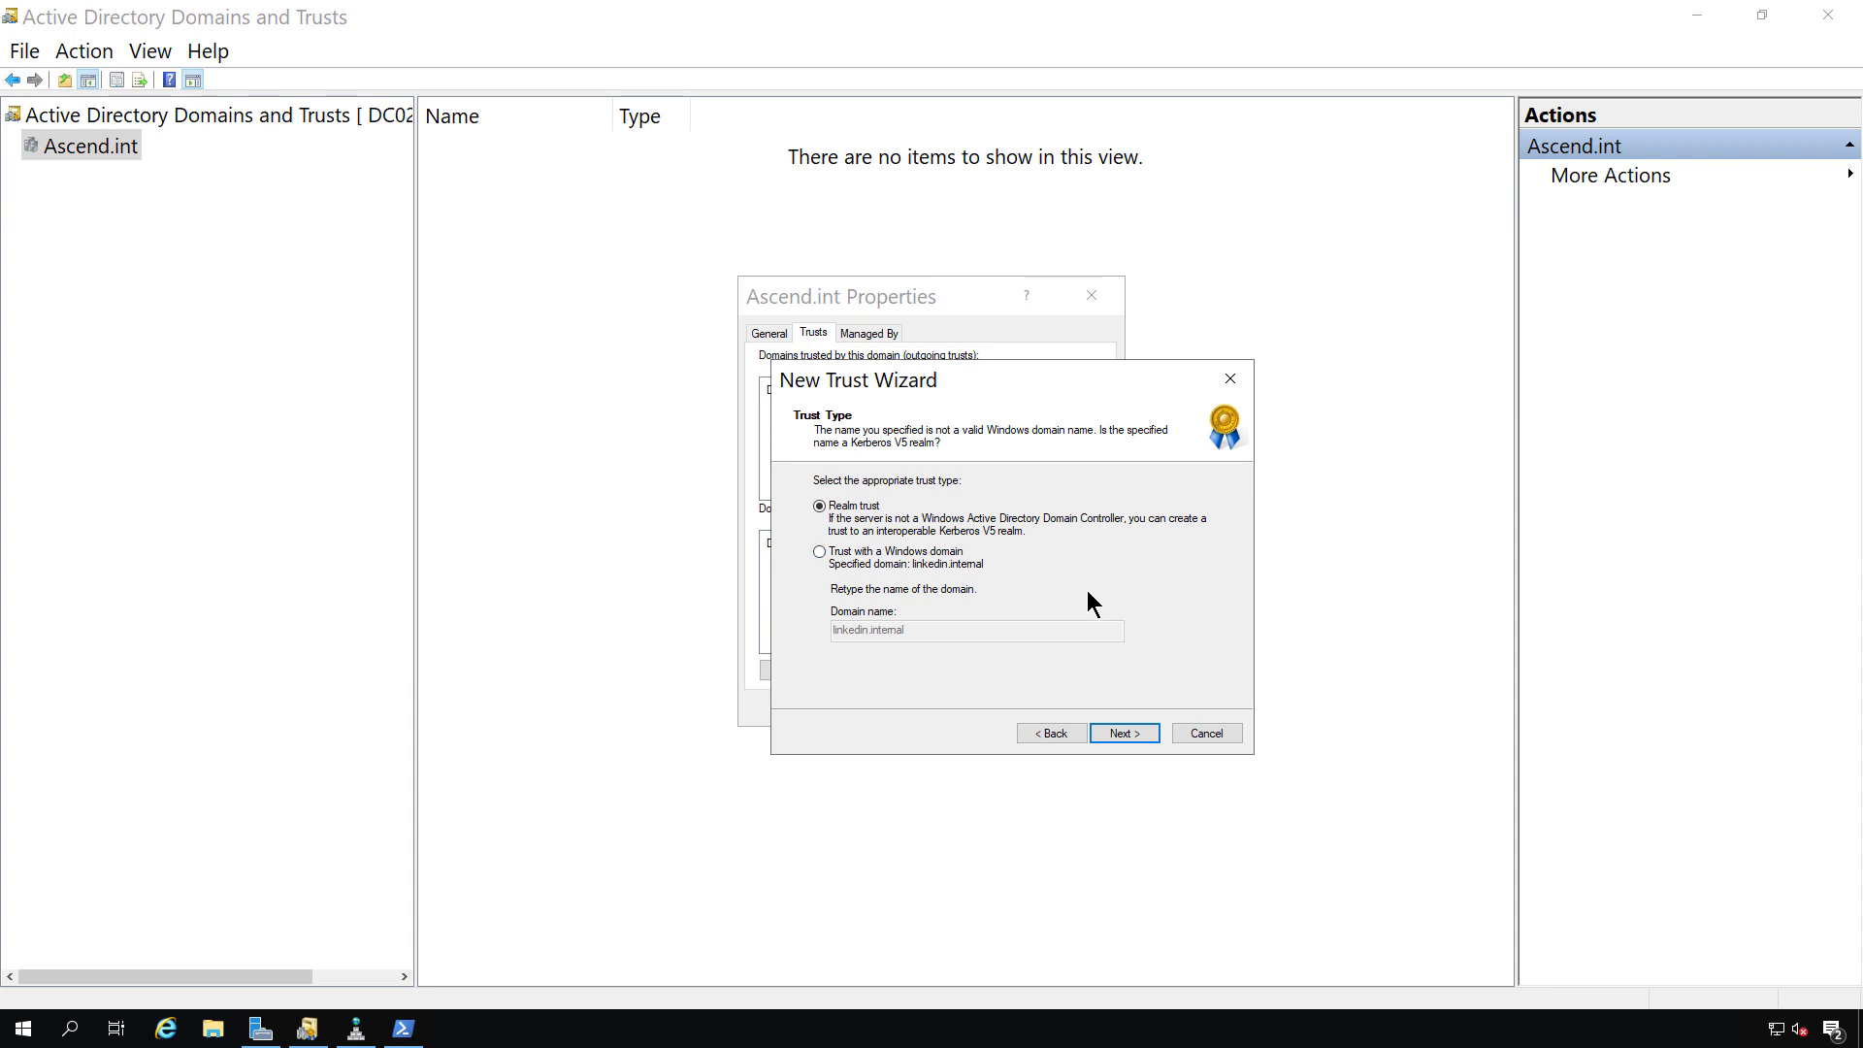
- Keep the realm trust nontransitive and two-way
left_click(1124, 731)
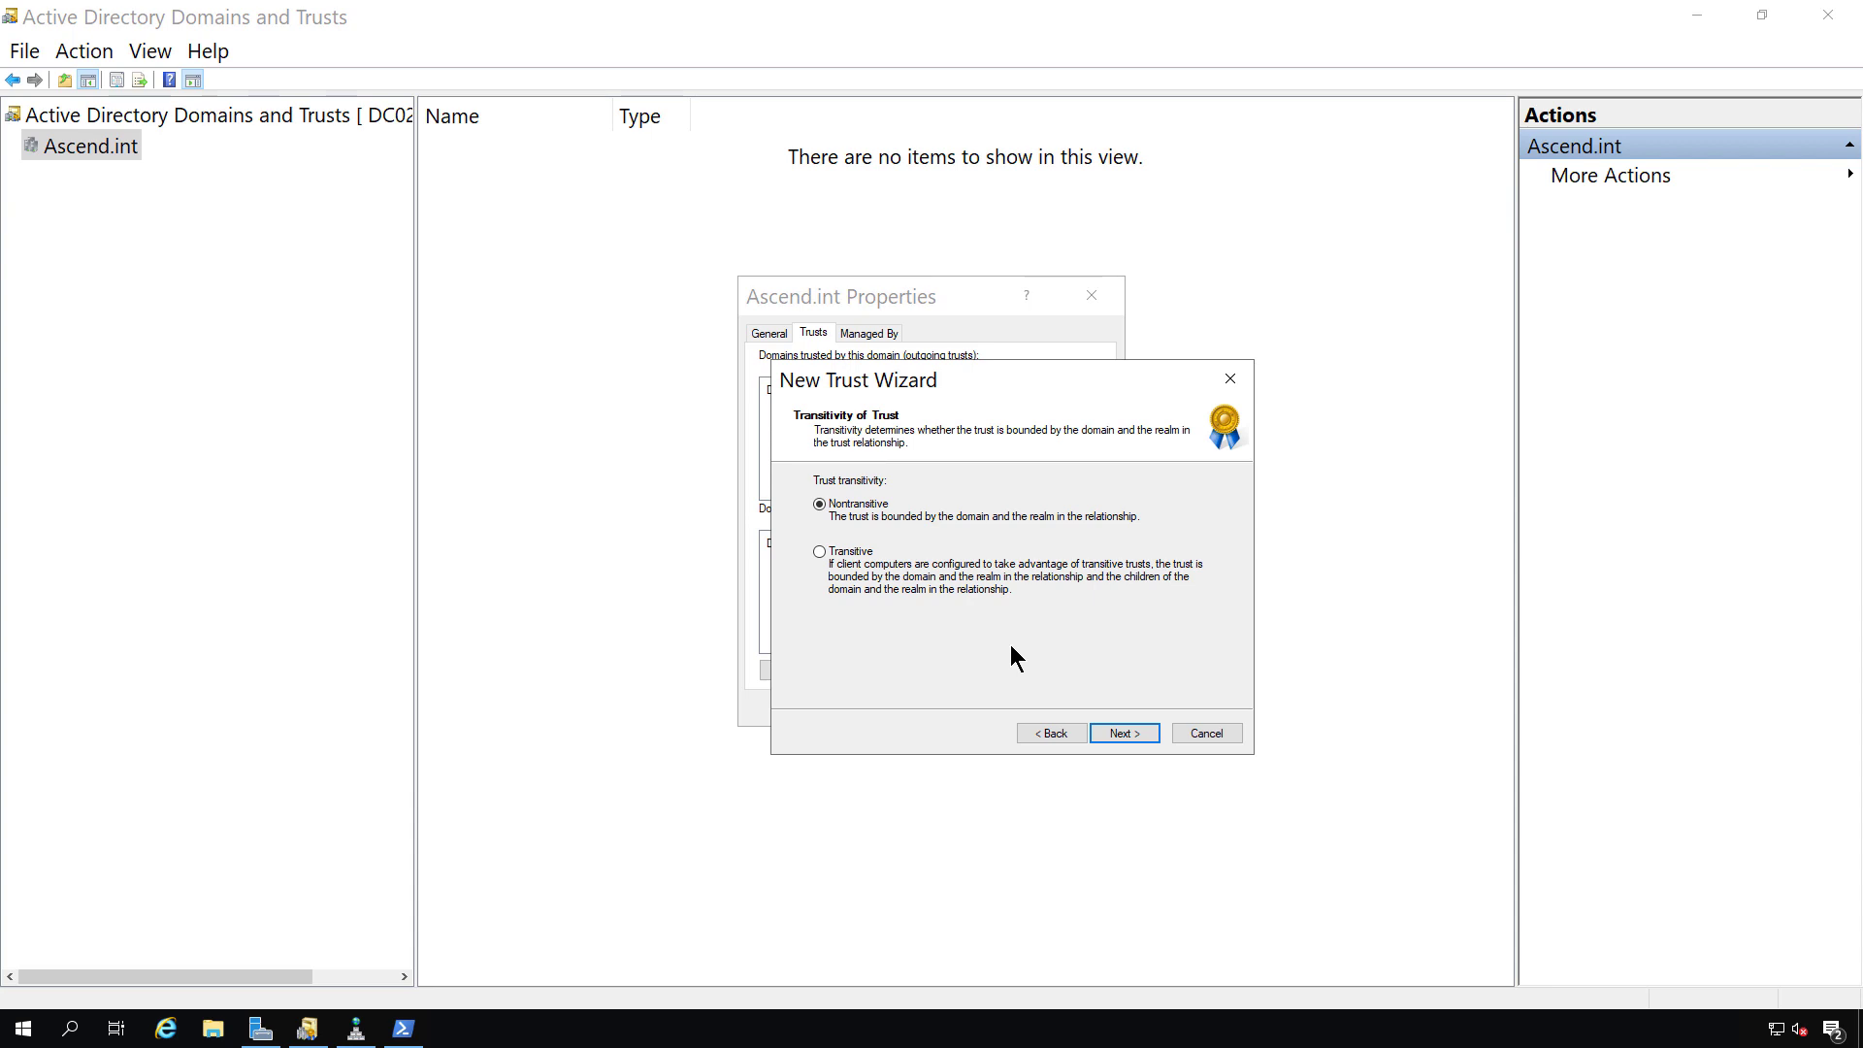
left_click(1135, 746)
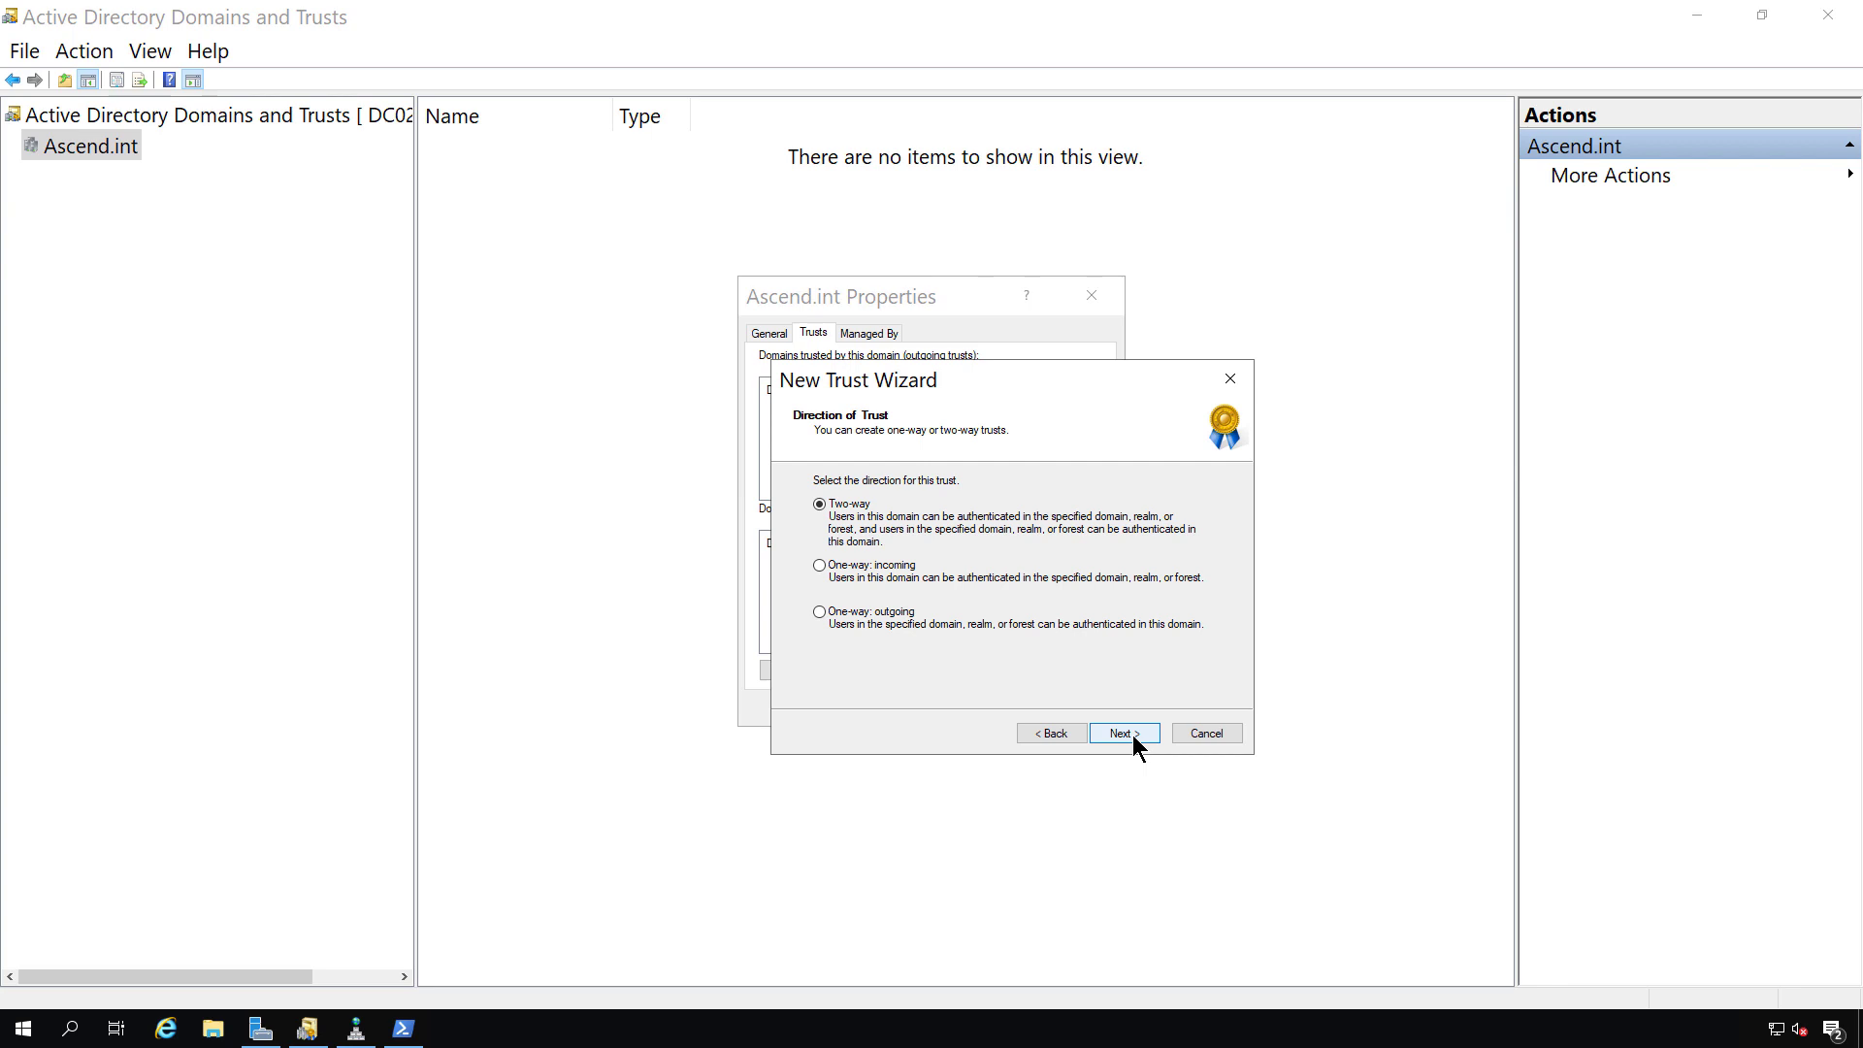
left_click(1135, 738)
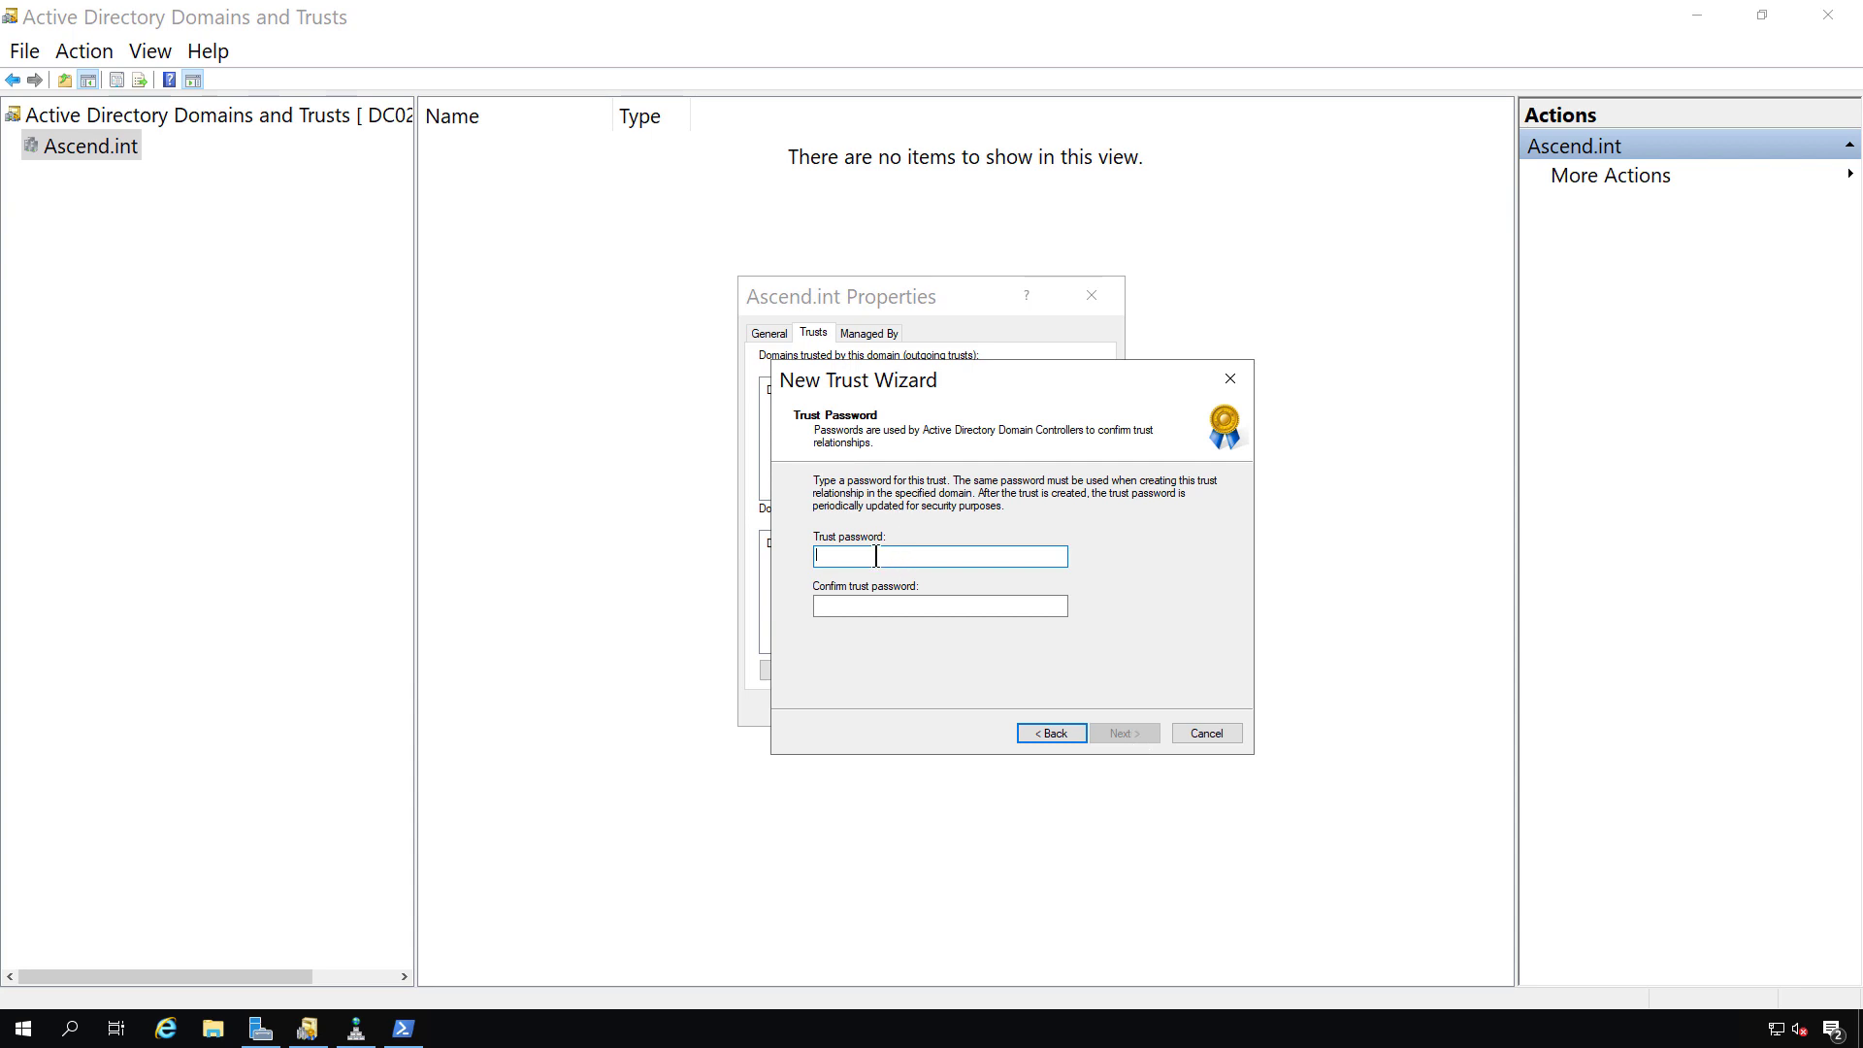
- Enter and confirm the trust password, create the trust, and close the wizard
key("ctrl+v")
key("Tab")
key("ctrl+v")
left_click(1126, 733)
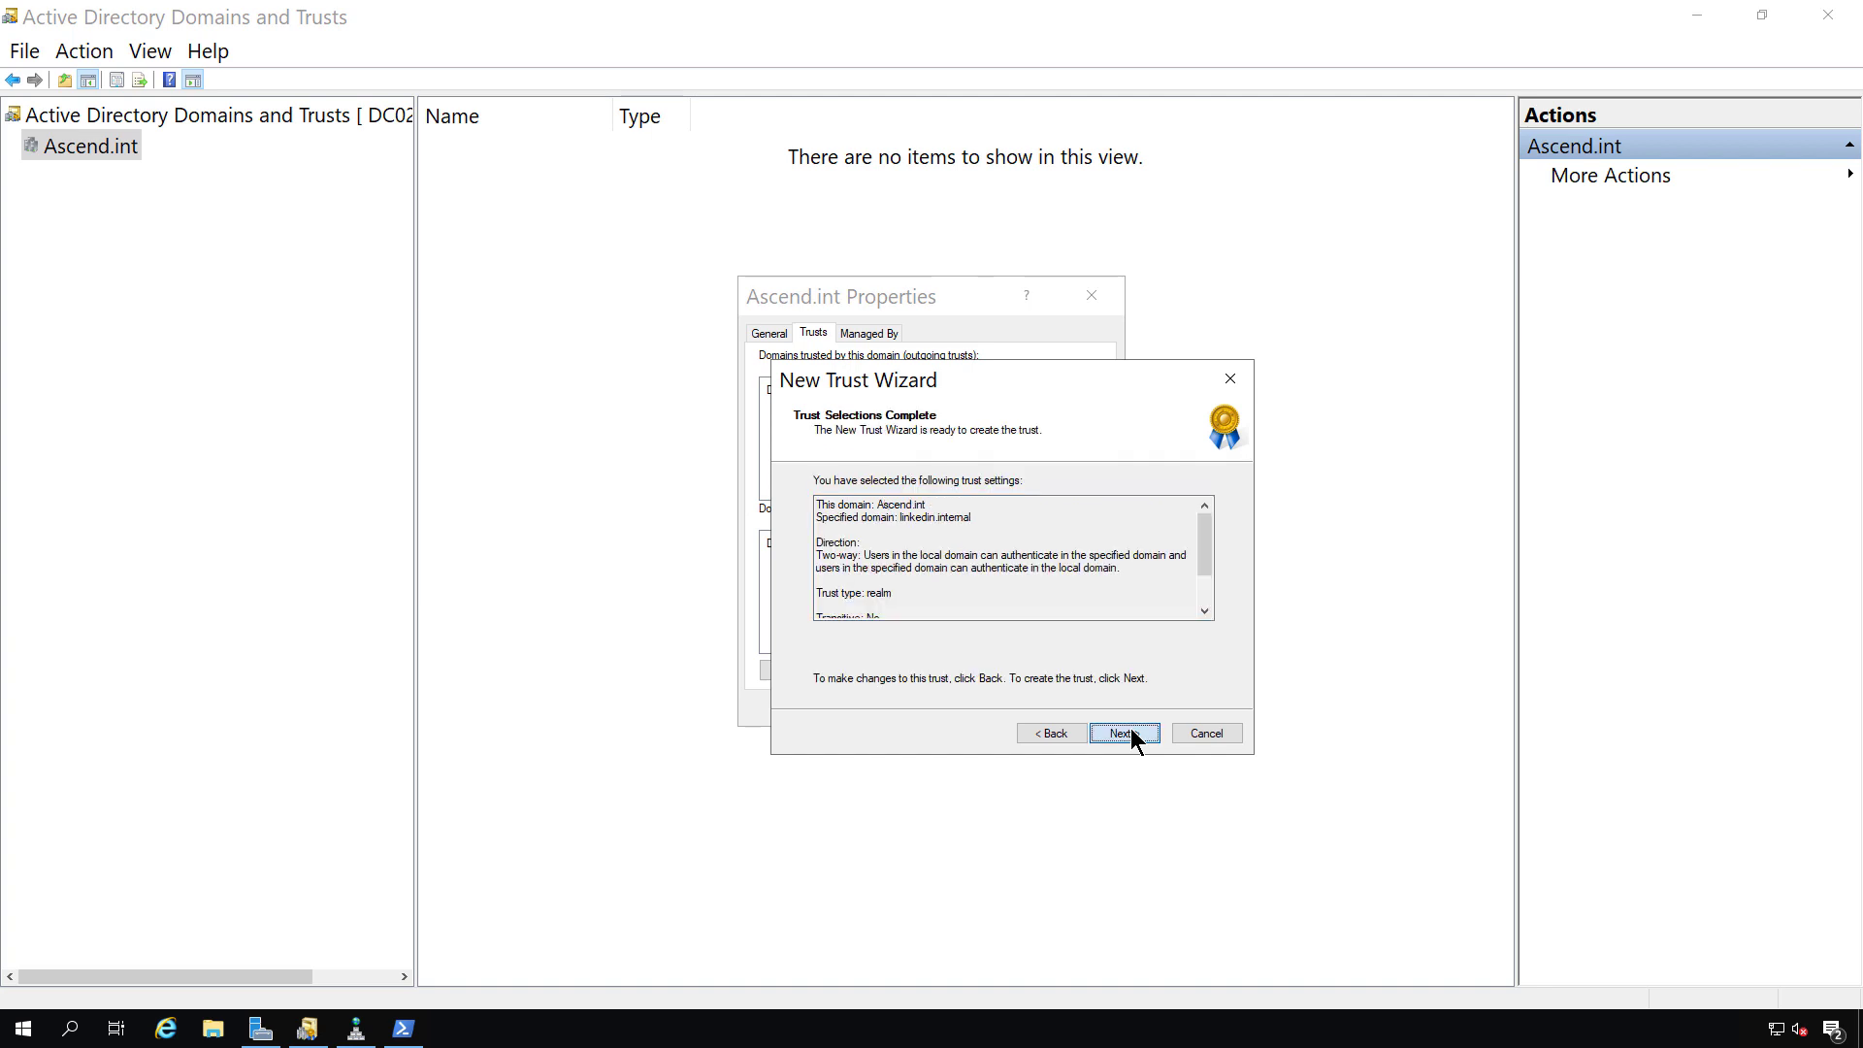
left_click(1124, 733)
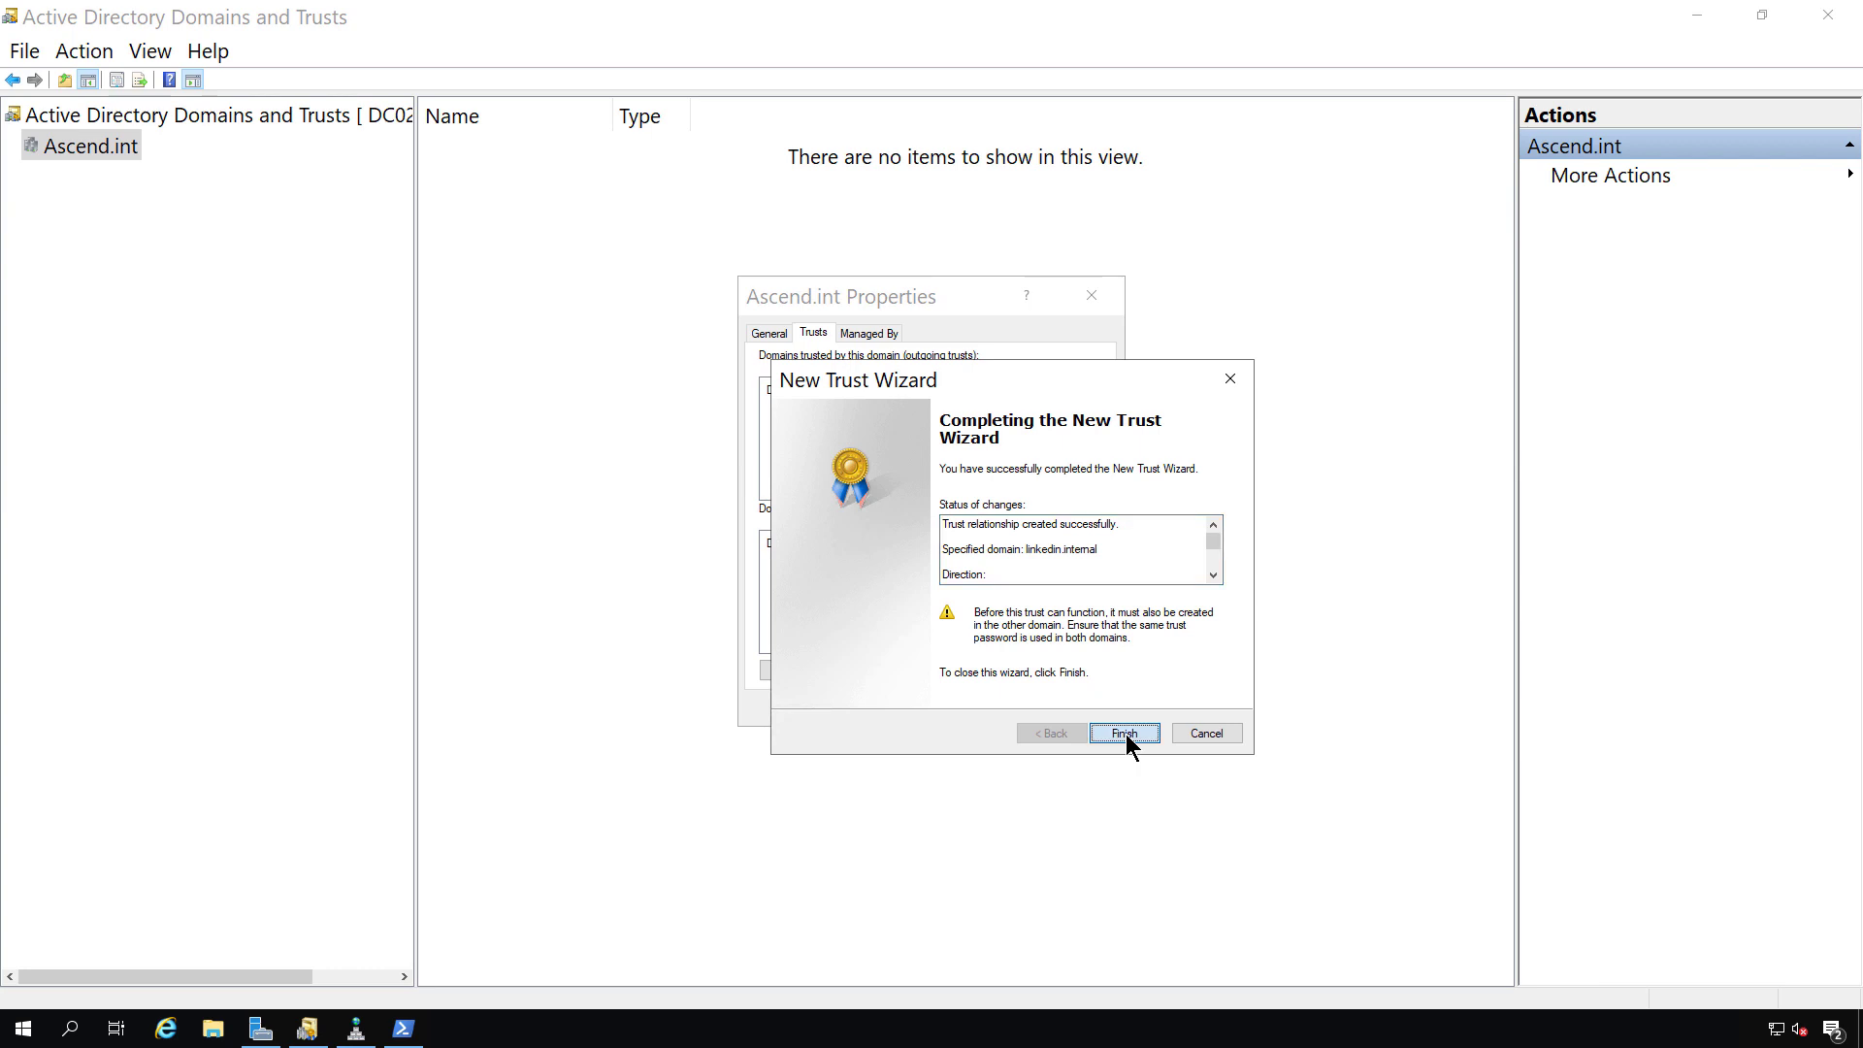
left_click(1126, 733)
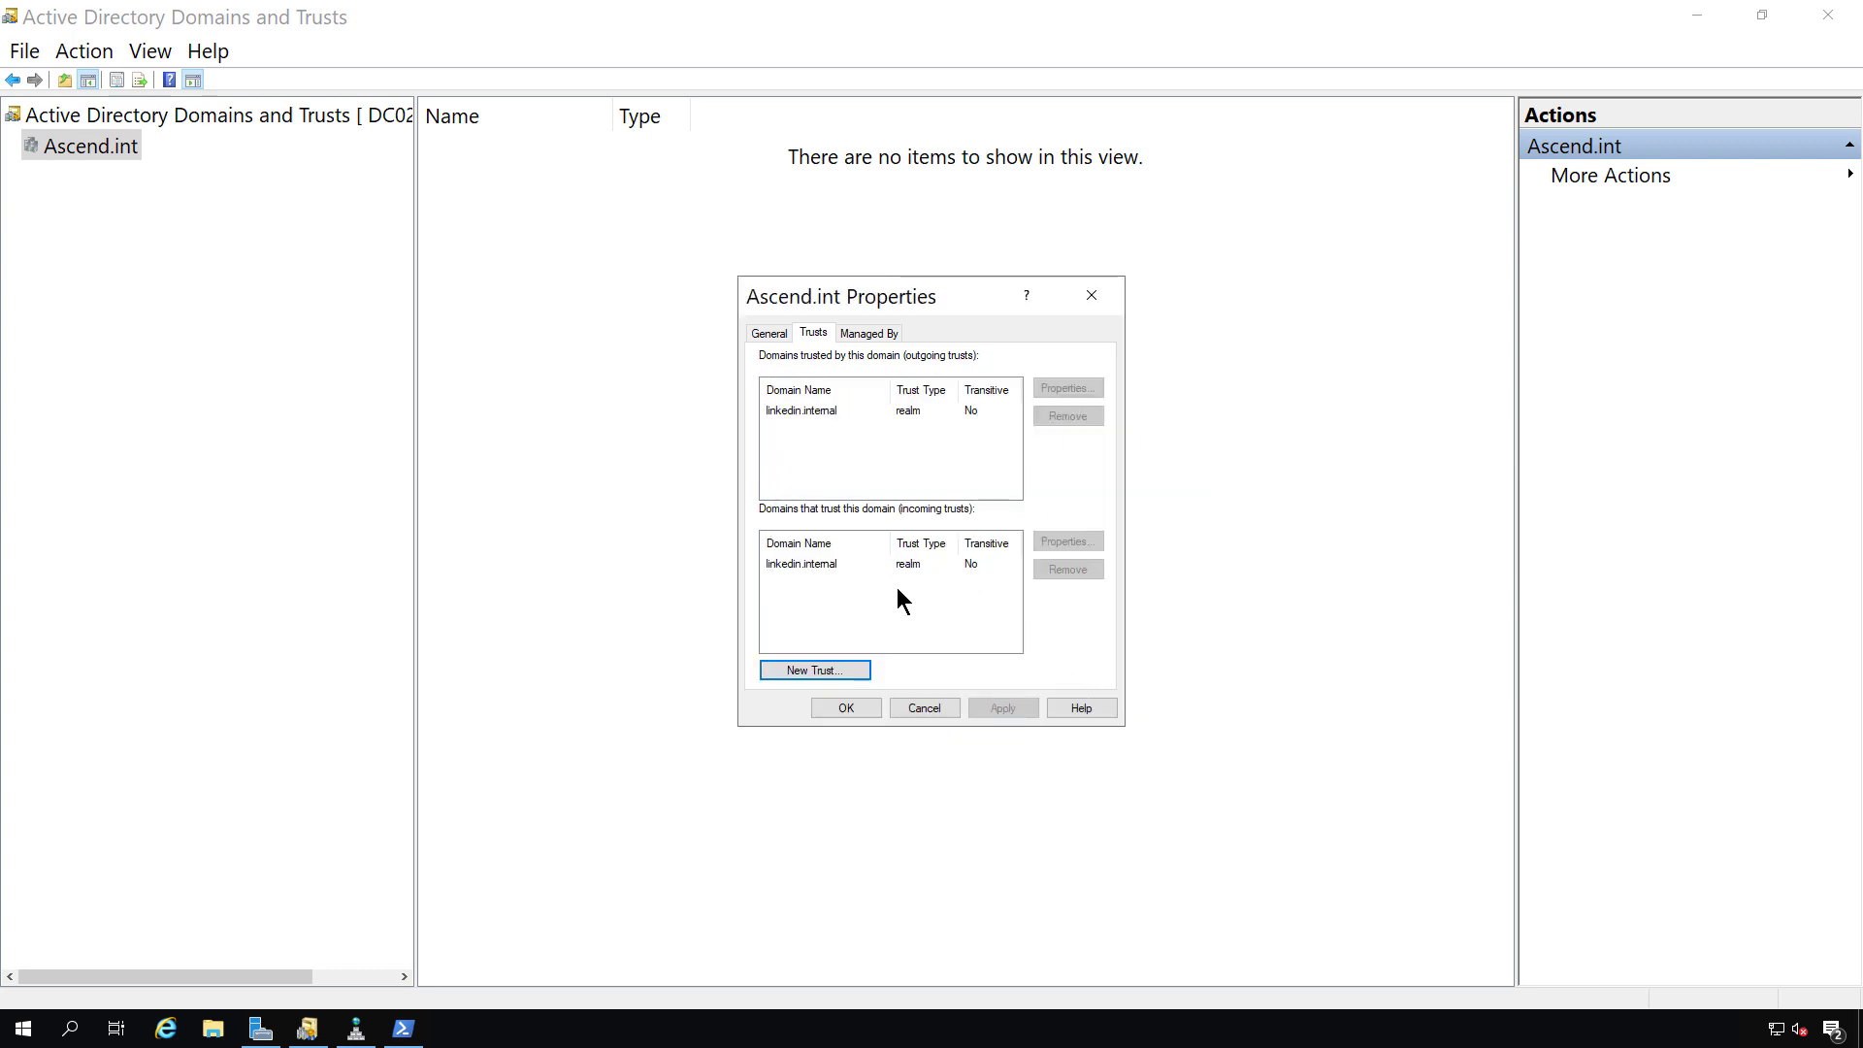